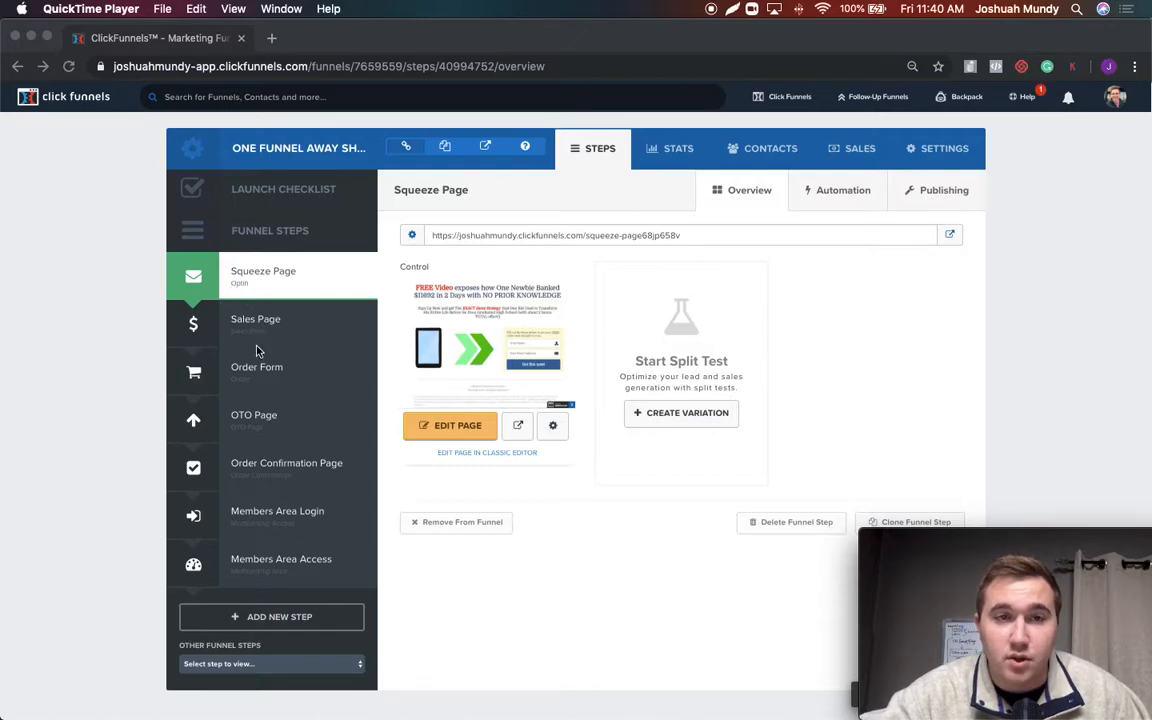
# - View the funnel's Sales Page step, return to the Squeeze Page step and open that page in the editor
pyautogui.click(268, 323)
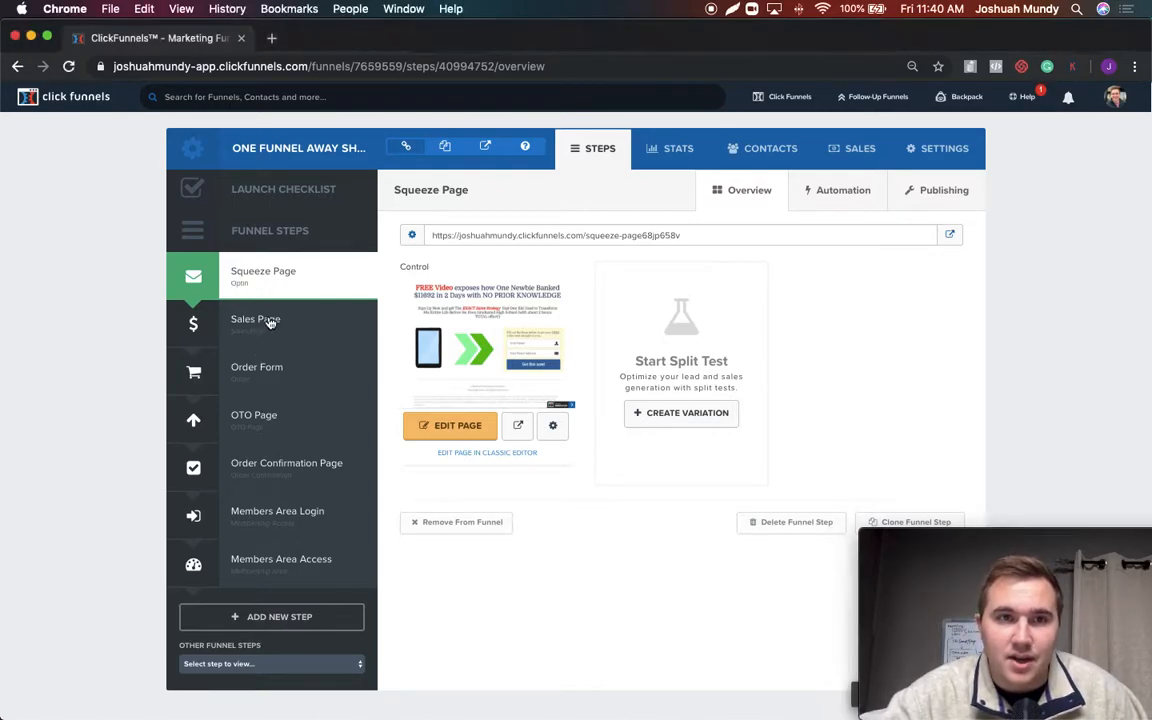
pyautogui.click(268, 323)
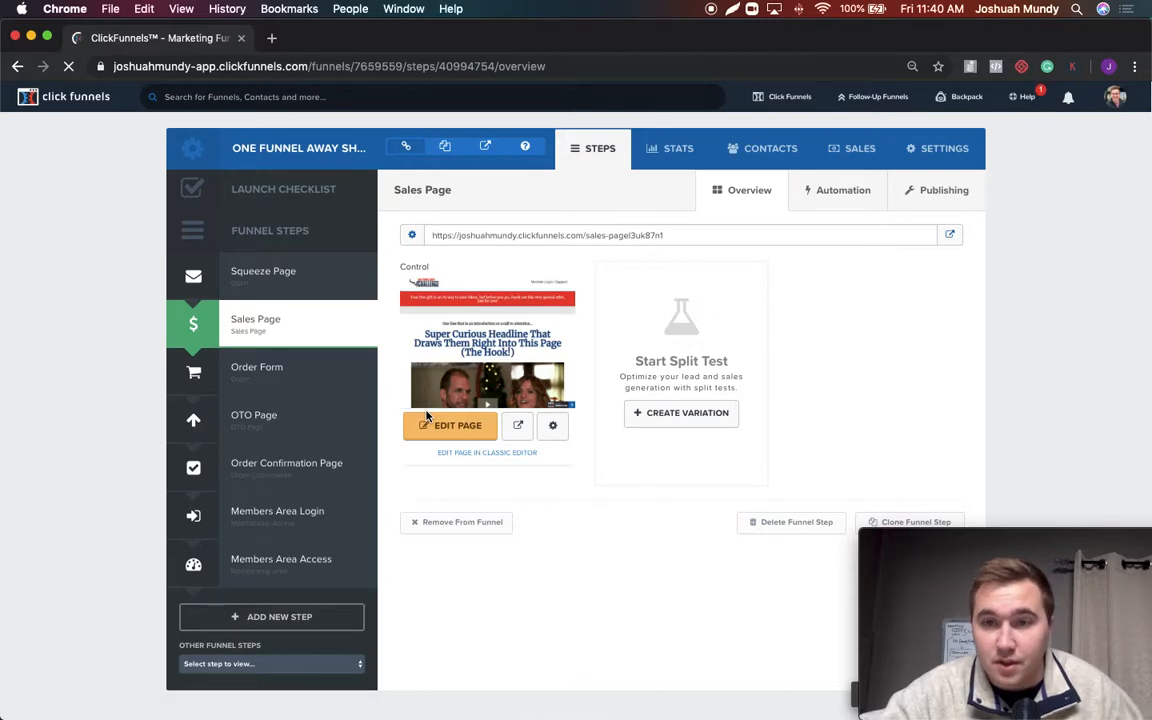
pyautogui.click(323, 280)
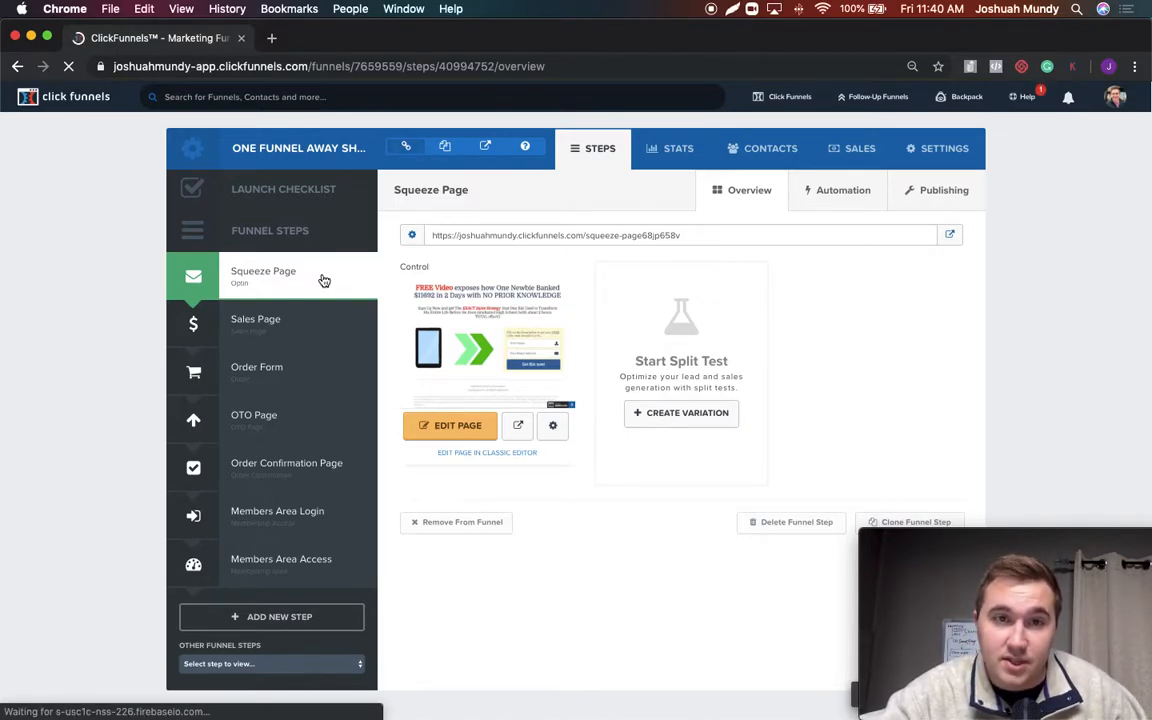
pyautogui.click(448, 431)
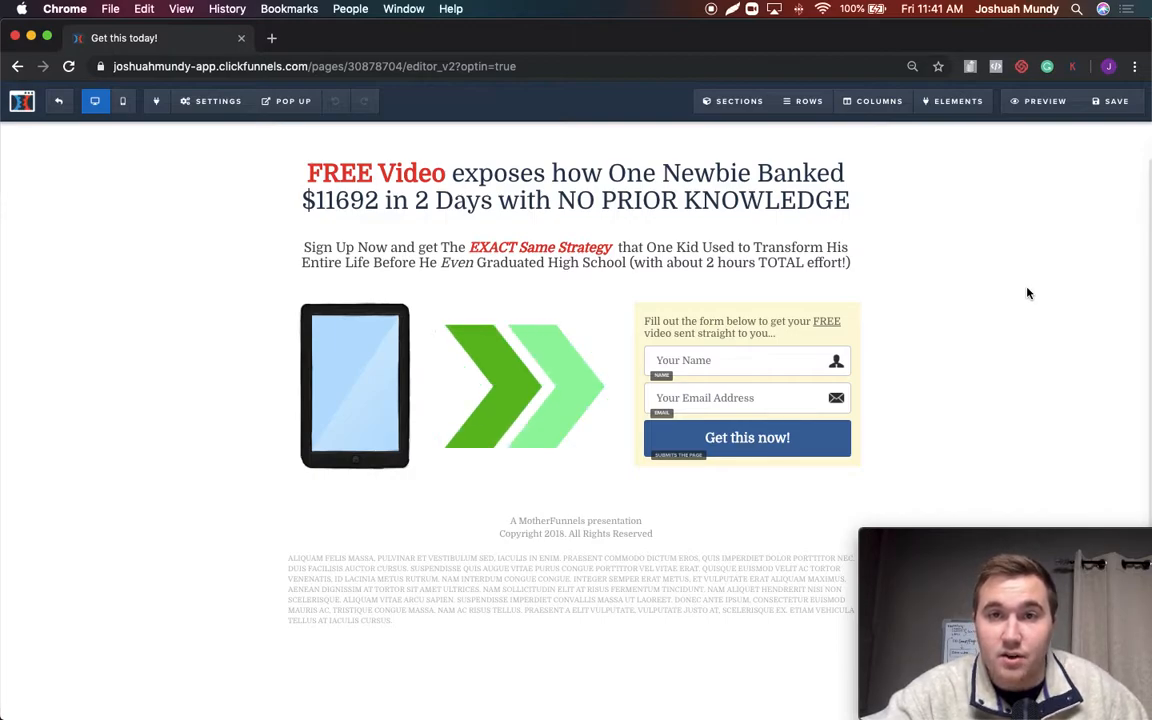
# - Check the main section's settings and narrow the green arrow column so the opt-in form column becomes wider
pyautogui.moveTo(222, 110)
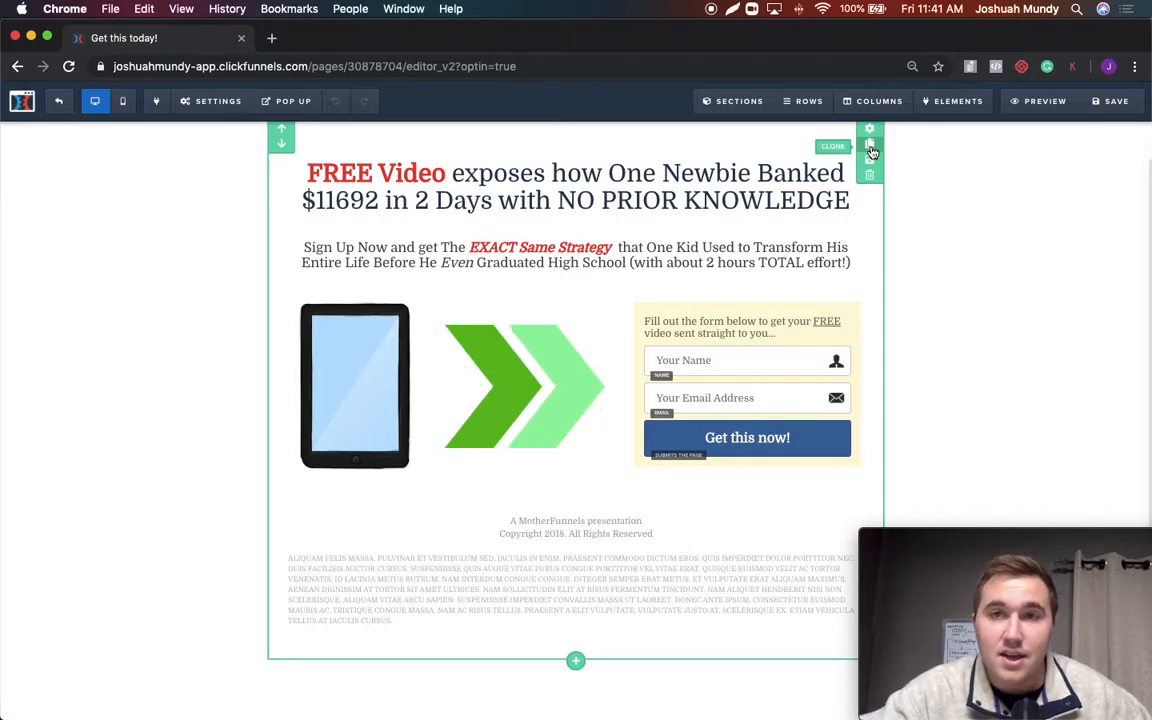
pyautogui.click(870, 134)
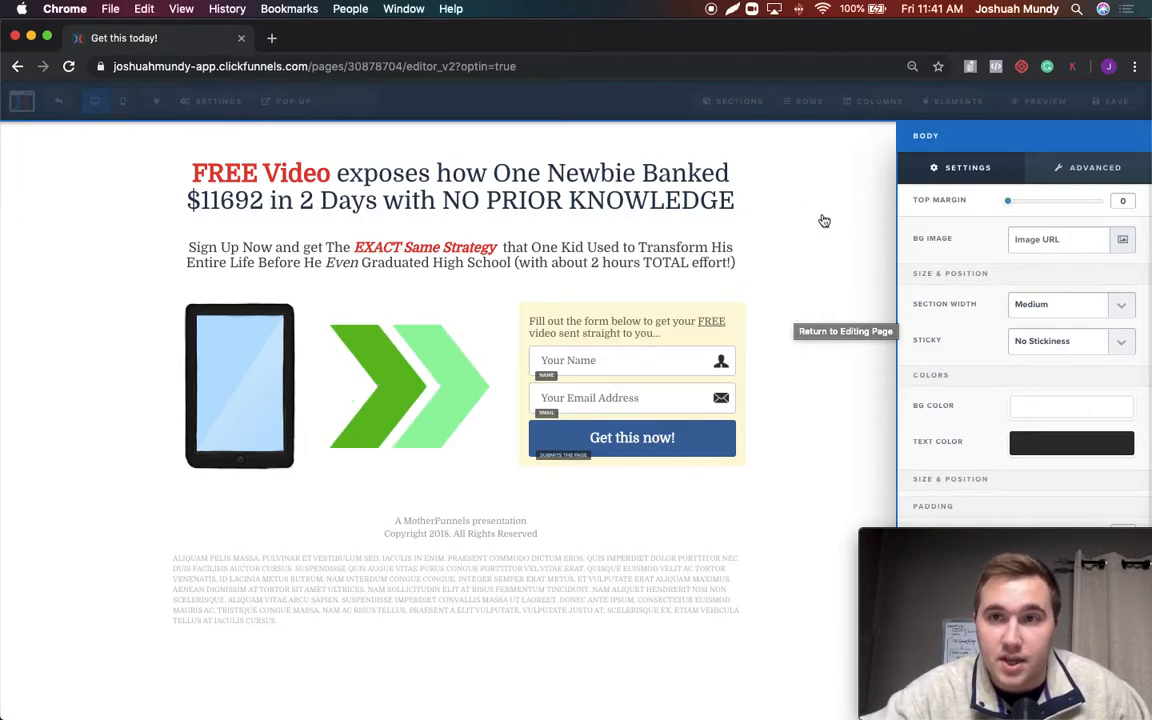
pyautogui.click(815, 219)
pyautogui.moveTo(812, 104)
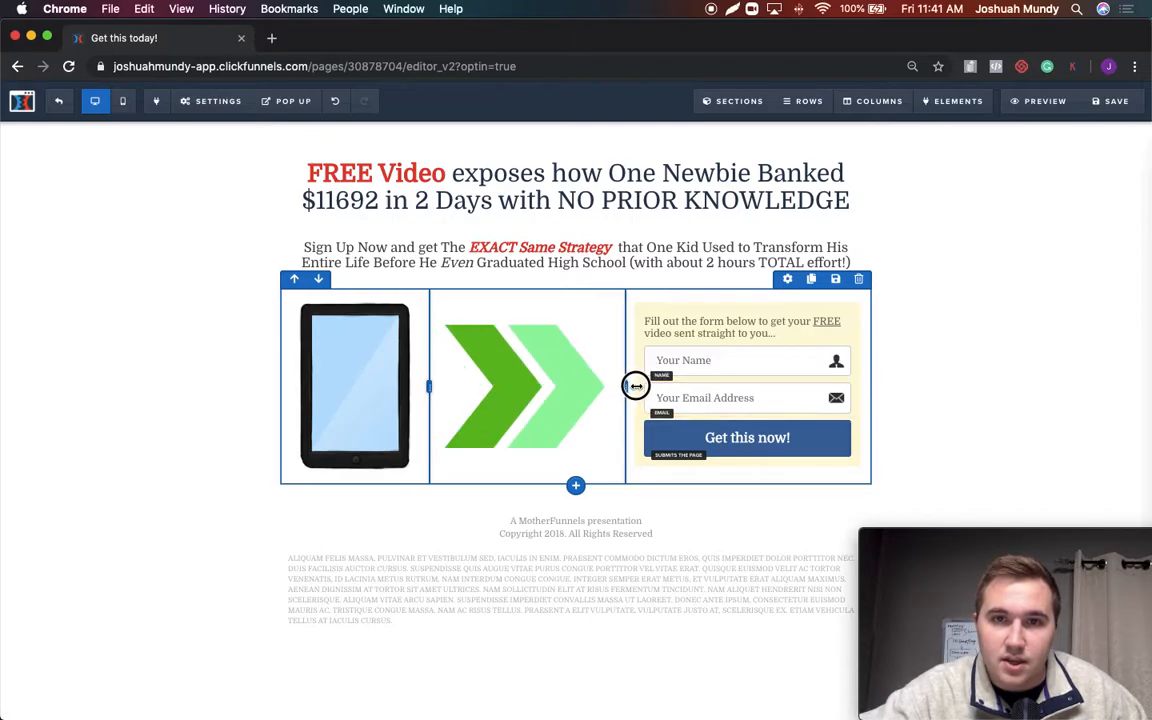
pyautogui.moveTo(623, 386); pyautogui.dragTo(555, 389)
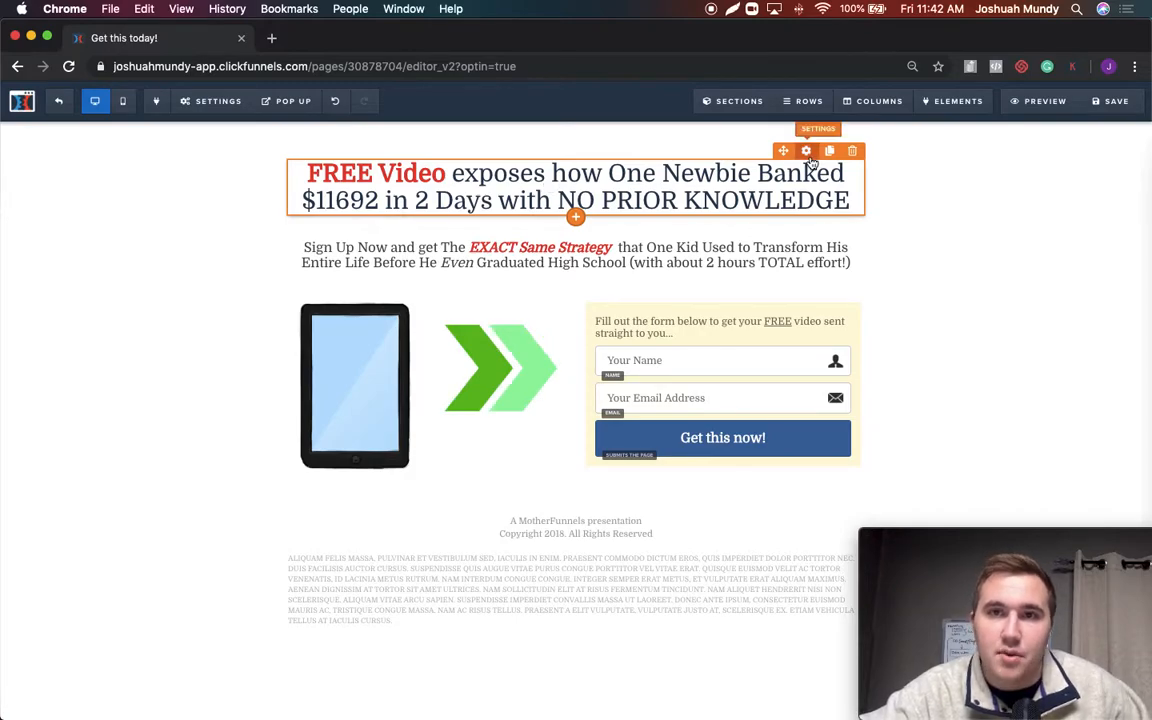
# - Set the top margin of the "FREE Video" headline to 35
pyautogui.click(807, 152)
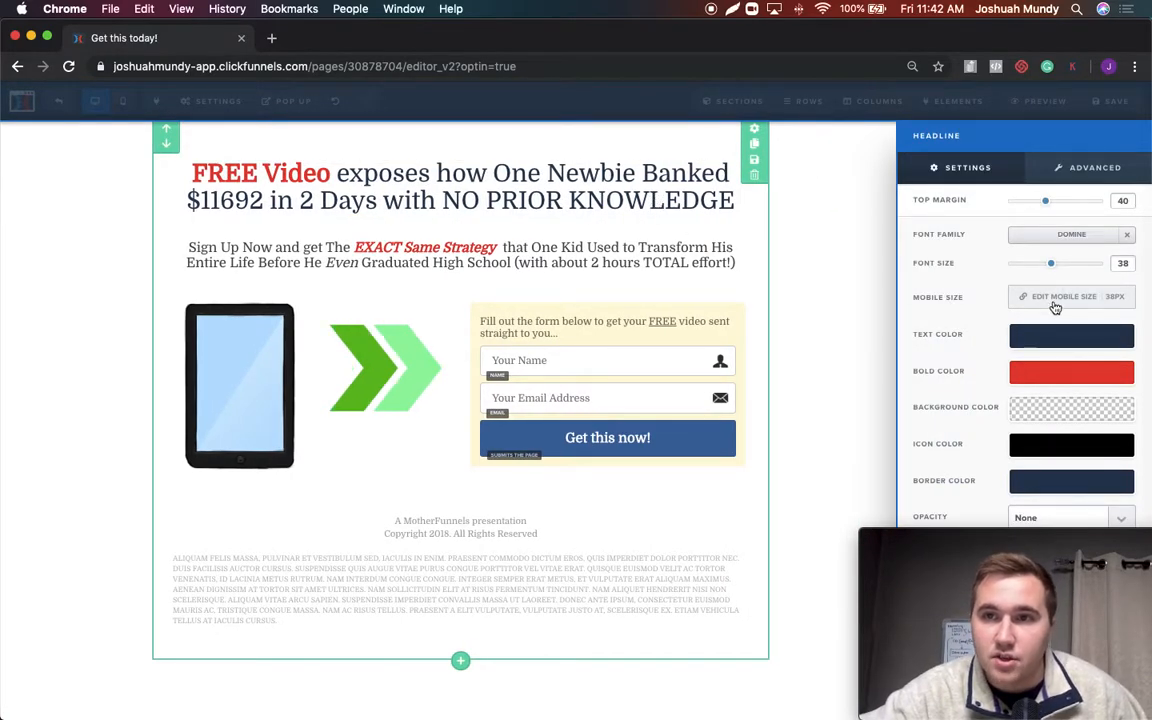
pyautogui.click(563, 190)
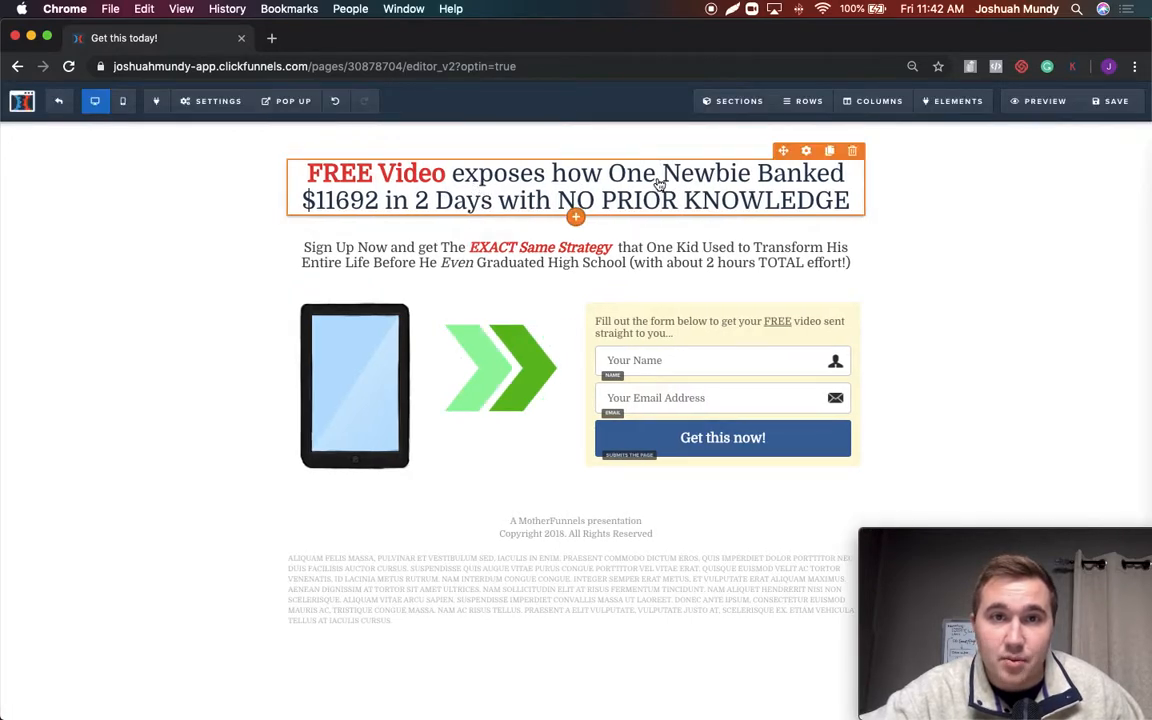
pyautogui.click(806, 152)
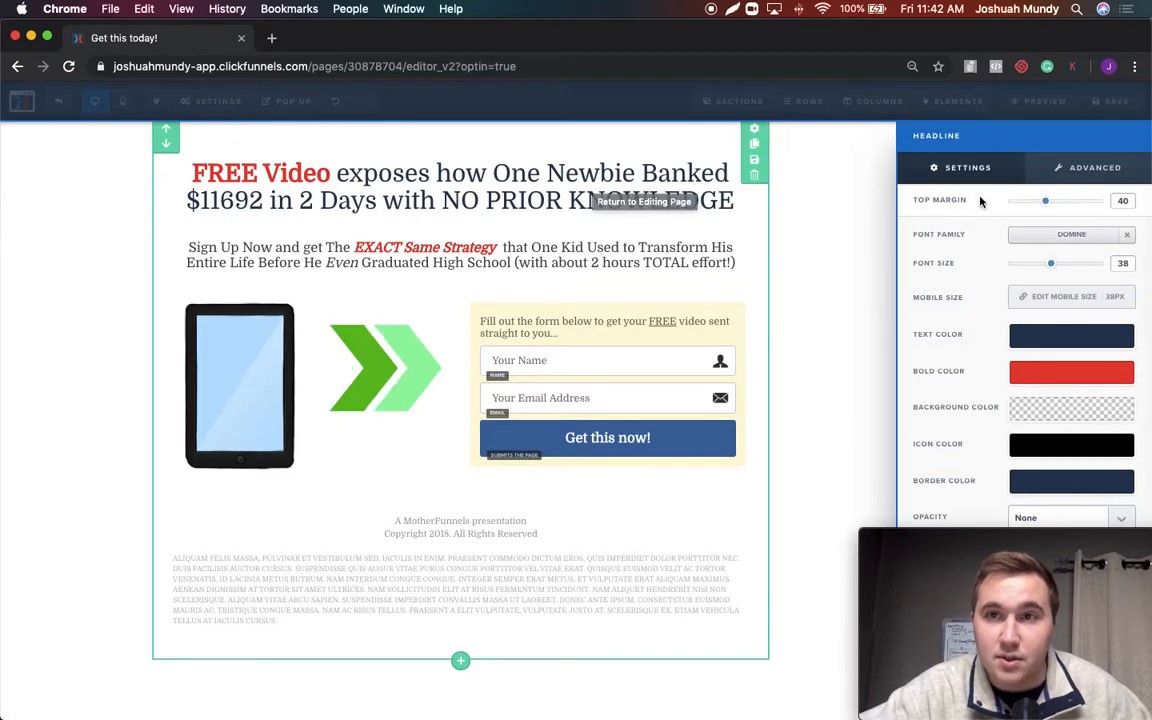
pyautogui.moveTo(1043, 204)
pyautogui.mouseDown()
pyautogui.moveTo(1005, 201)
pyautogui.moveTo(1106, 203)
pyautogui.moveTo(1041, 201)
pyautogui.mouseUp()
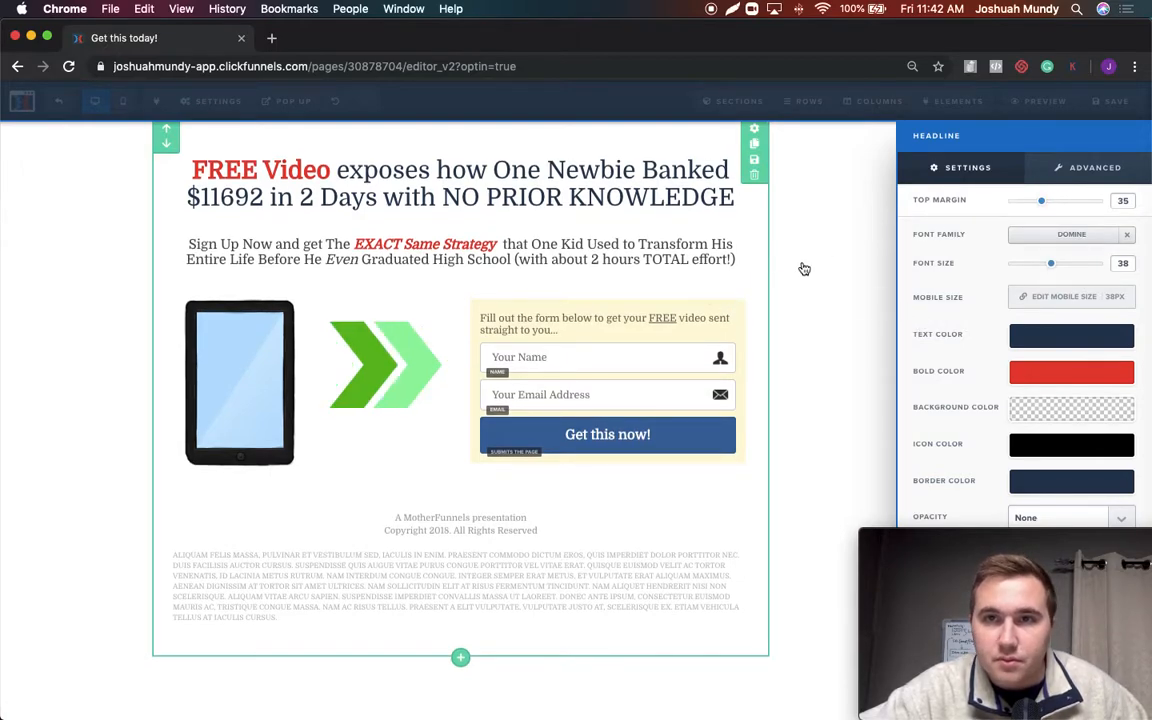
pyautogui.click(825, 249)
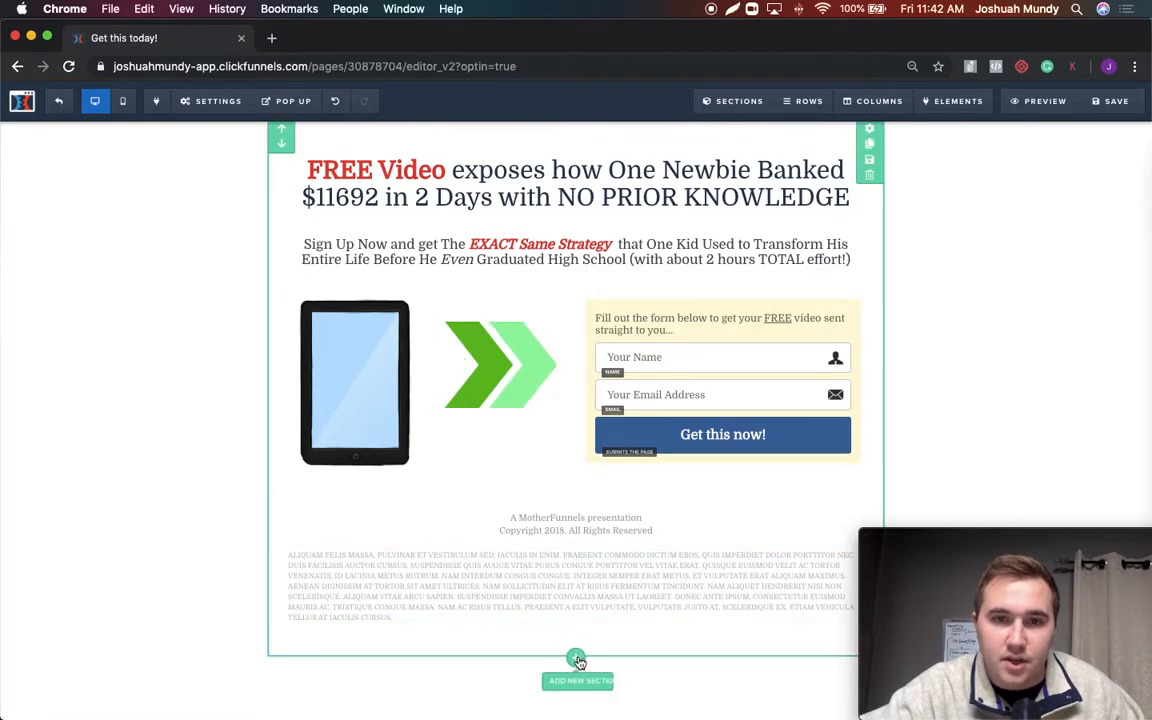
# - Add a full-width section and move it above the headline section at the top of the page
pyautogui.click(576, 660)
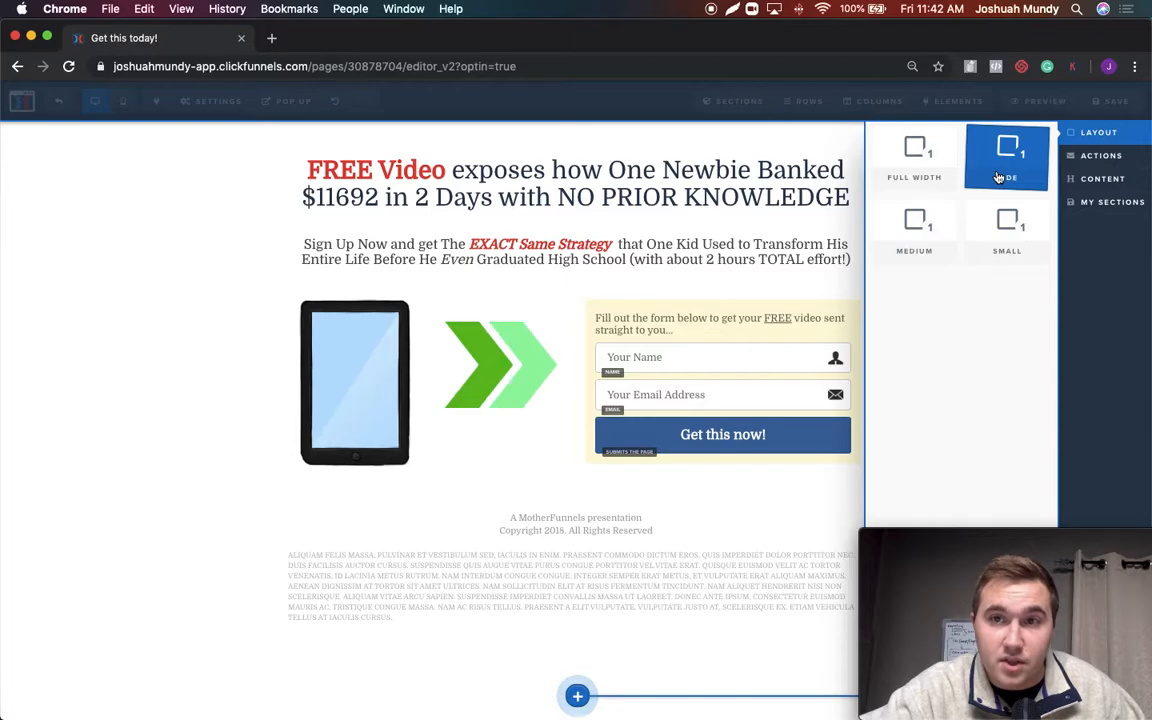
pyautogui.click(918, 181)
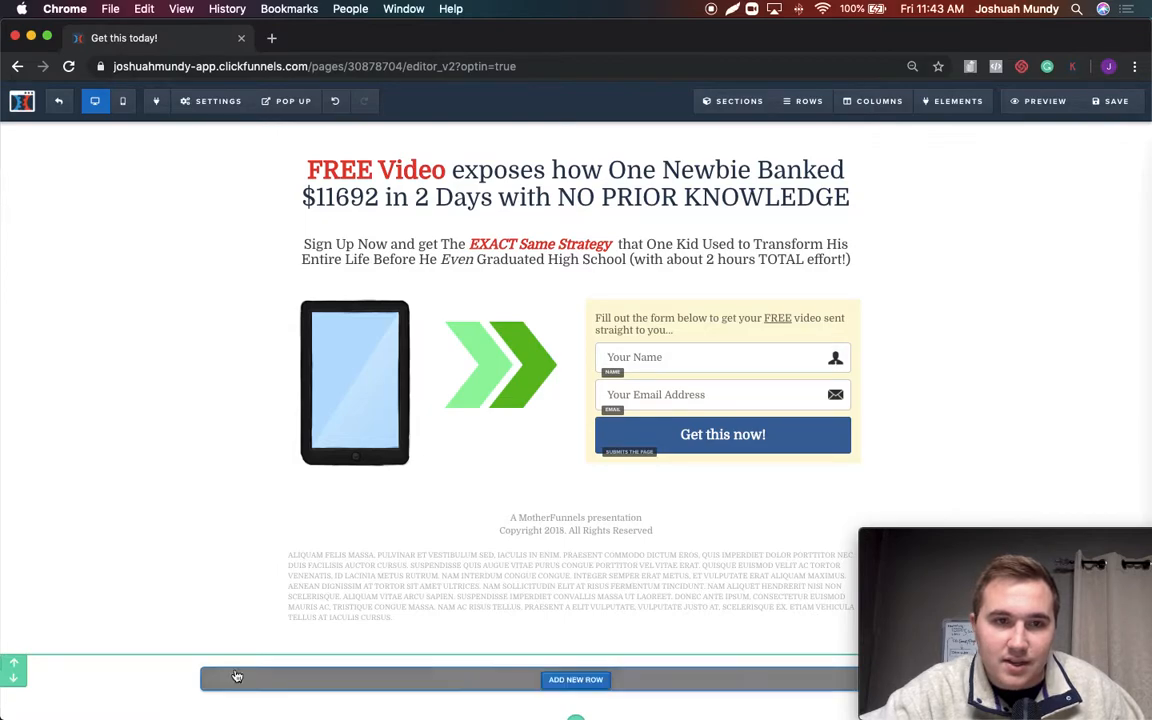
pyautogui.click(16, 665)
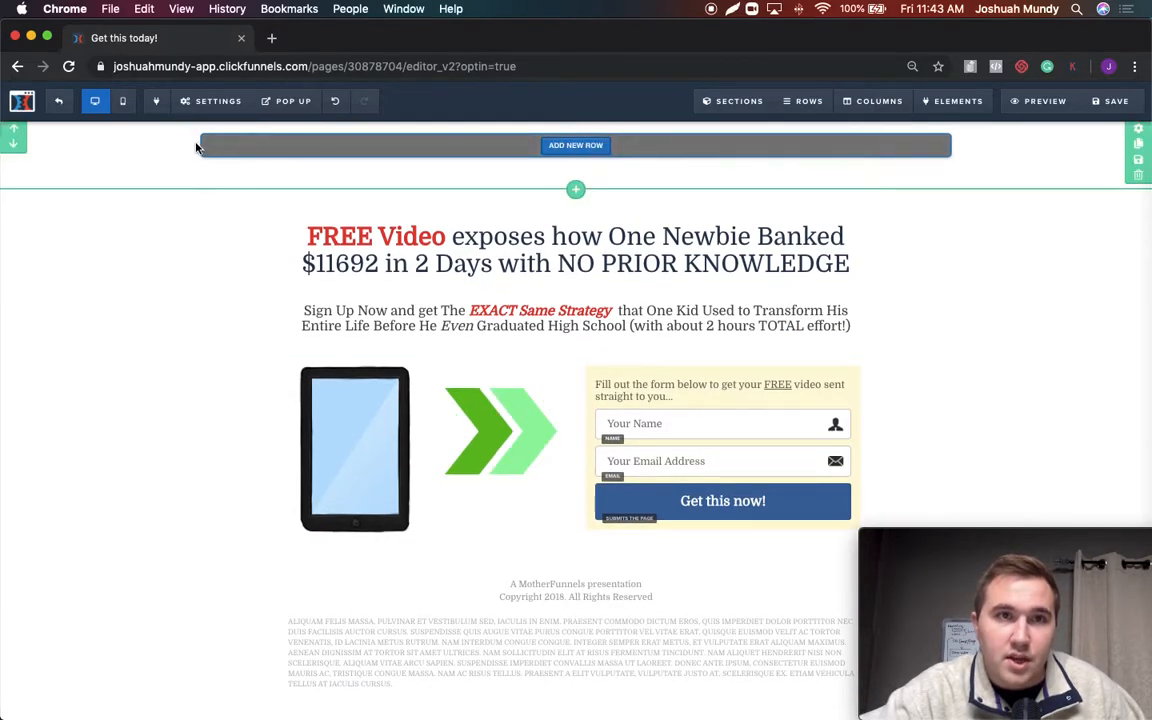
# - Add a one-column row to the empty top section and place an image element in it
pyautogui.click(575, 147)
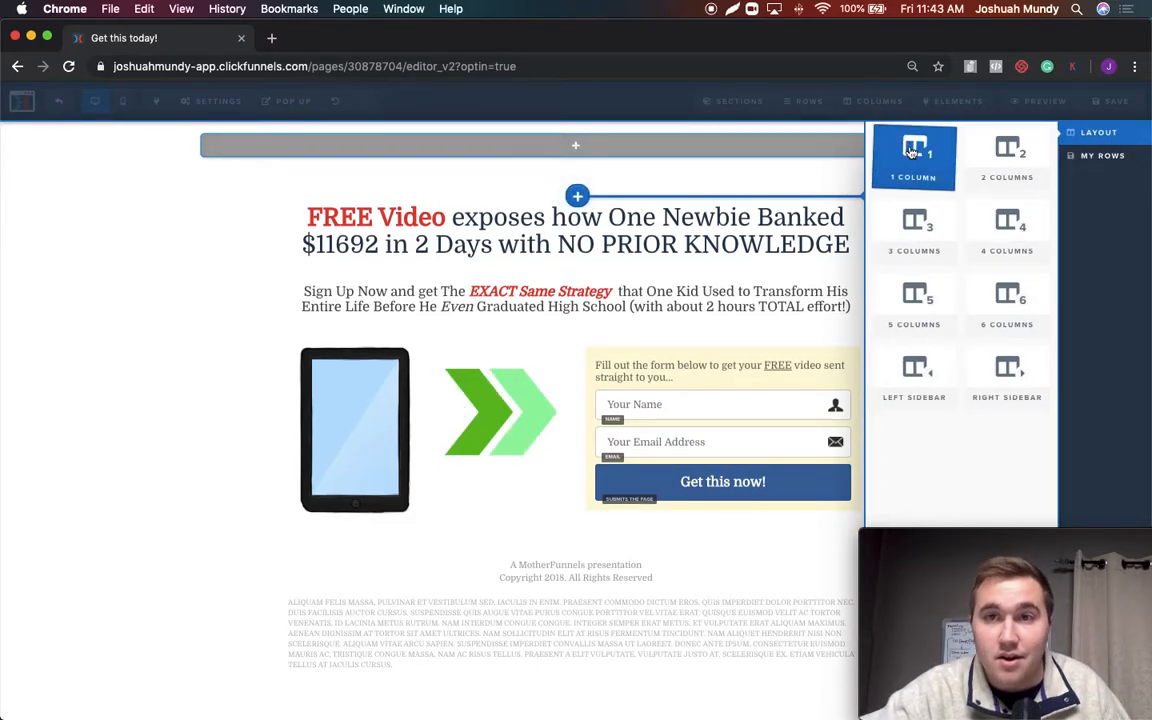
pyautogui.click(912, 150)
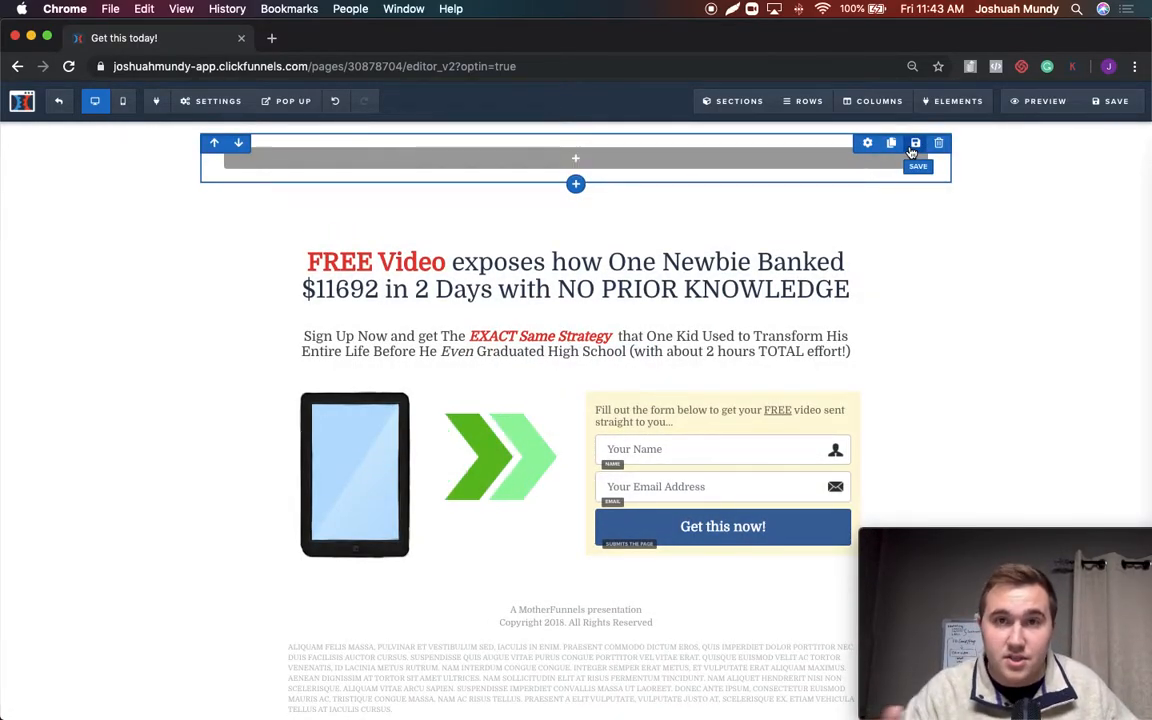
pyautogui.click(584, 159)
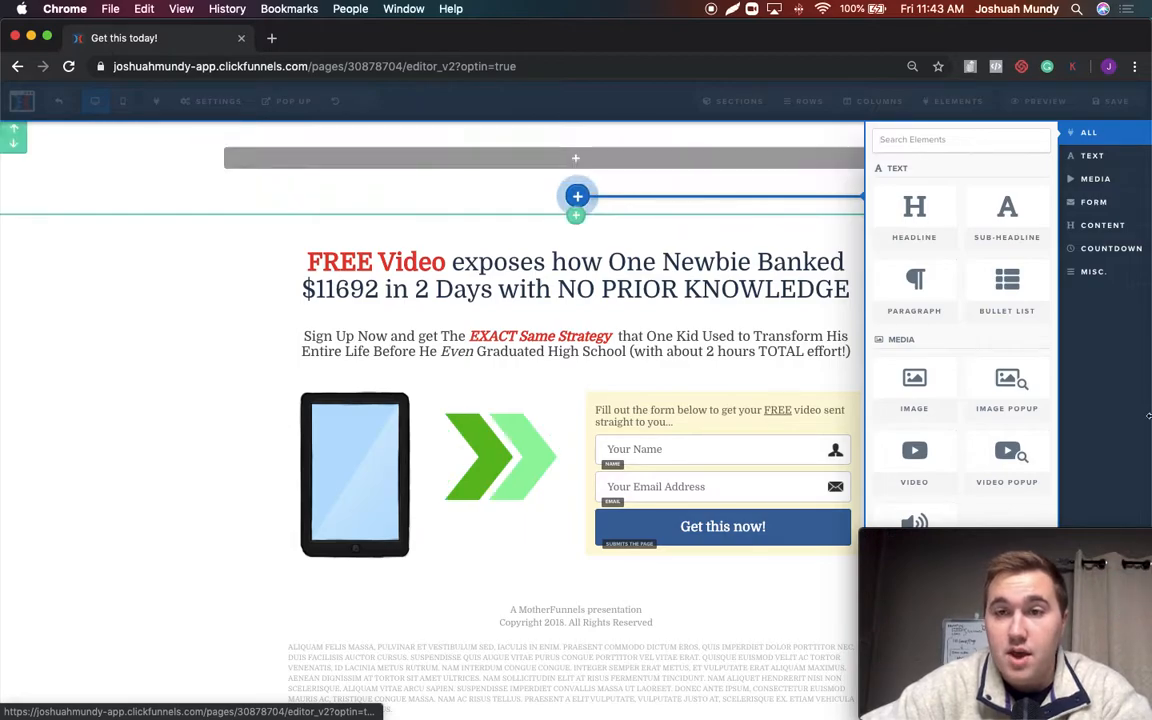
pyautogui.click(924, 387)
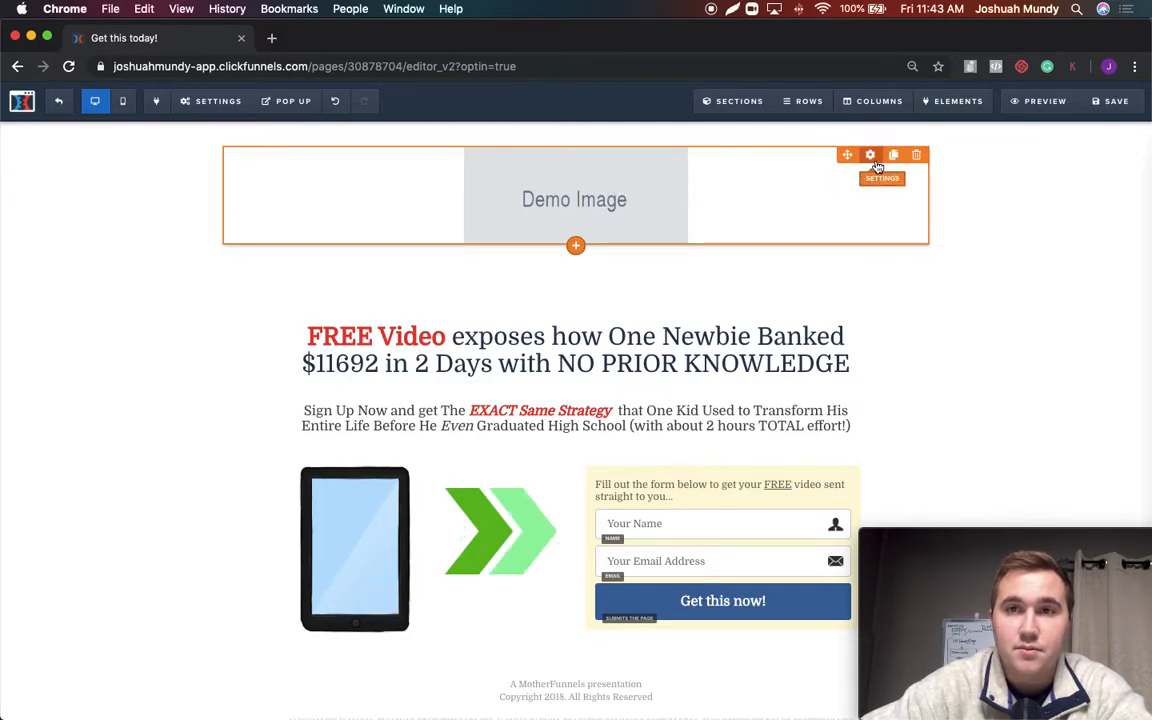
# - Replace the demo image with the Beautycounter logo that includes the tagline, taken from the uploaded image library
pyautogui.click(871, 154)
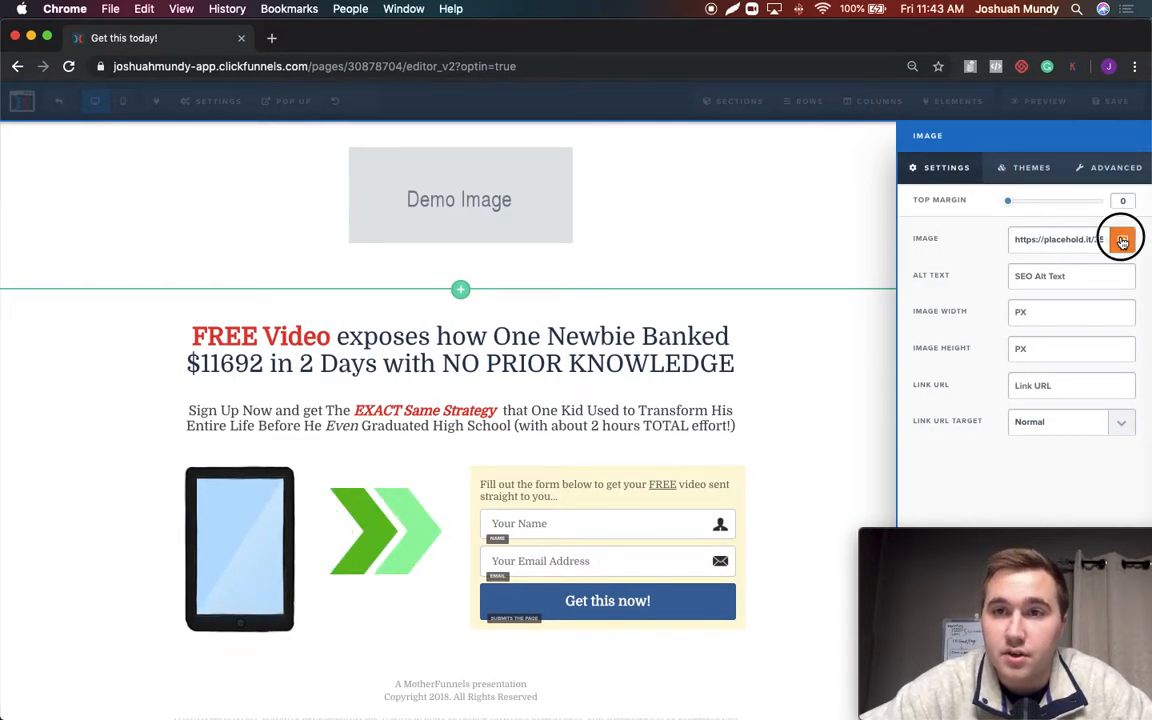
pyautogui.click(1012, 241)
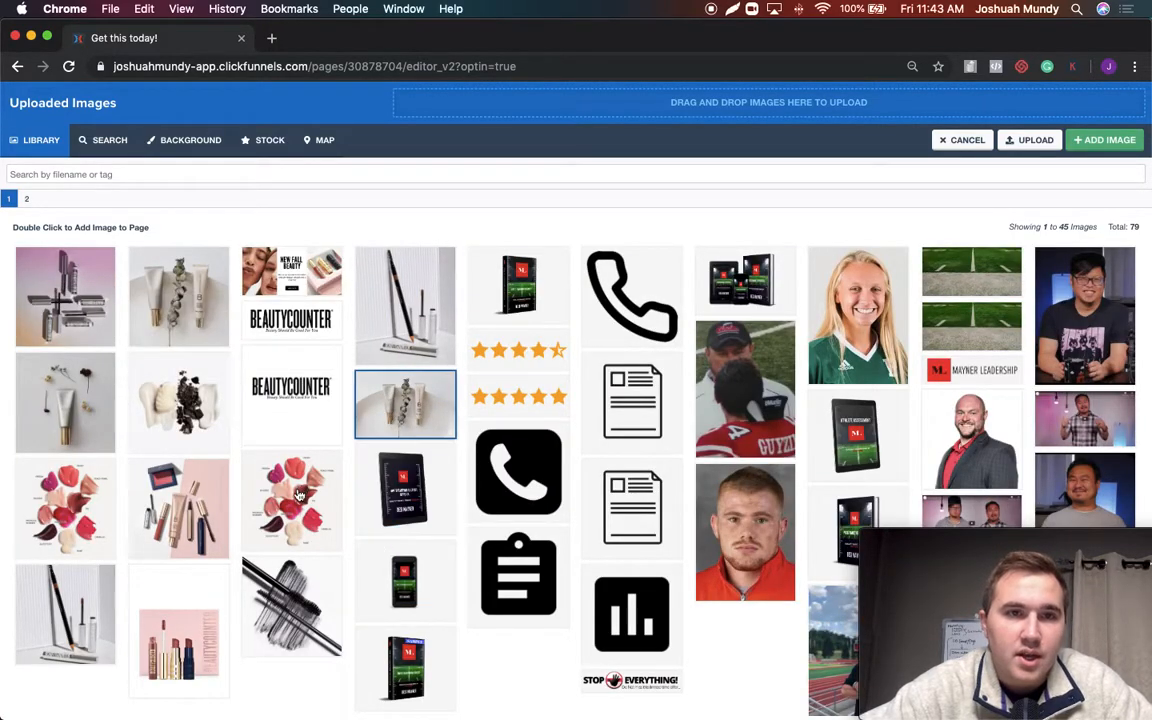
pyautogui.click(297, 333)
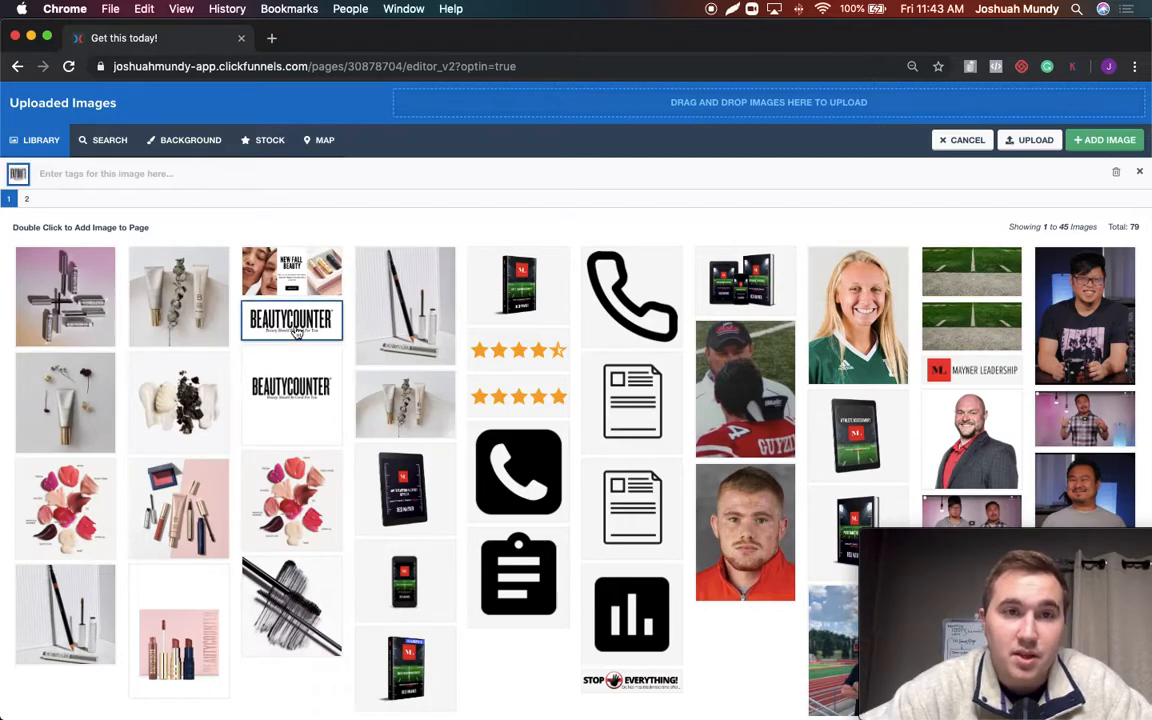
pyautogui.click(1104, 140)
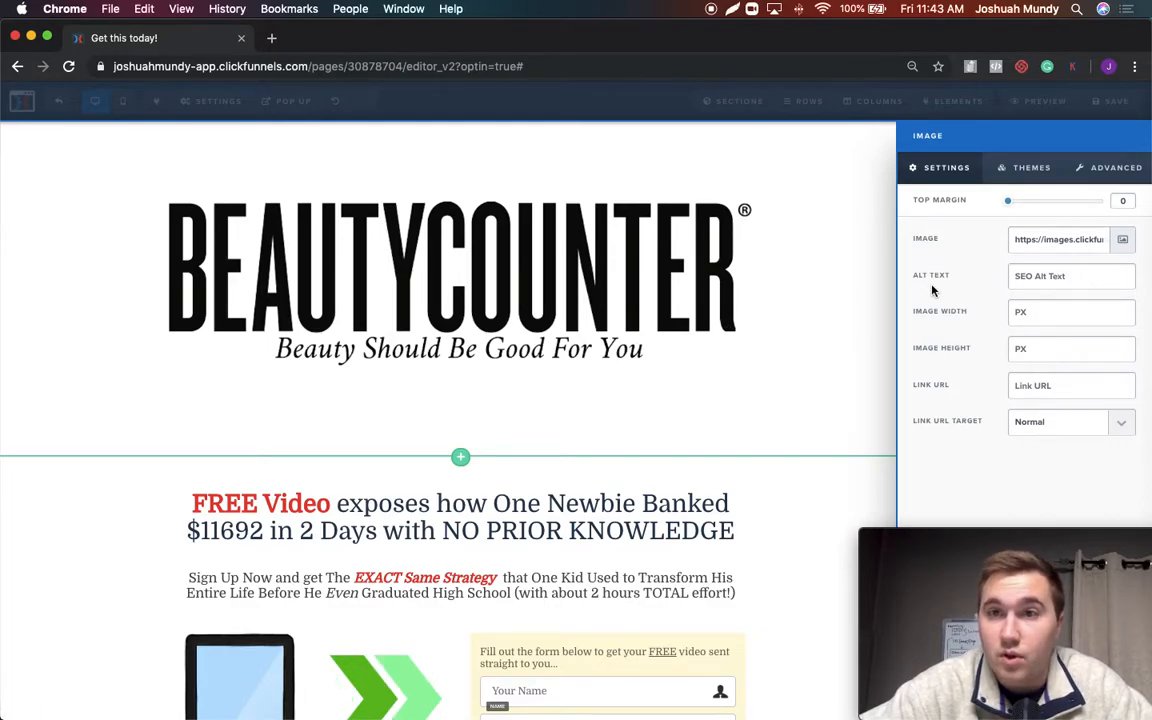
pyautogui.click(810, 501)
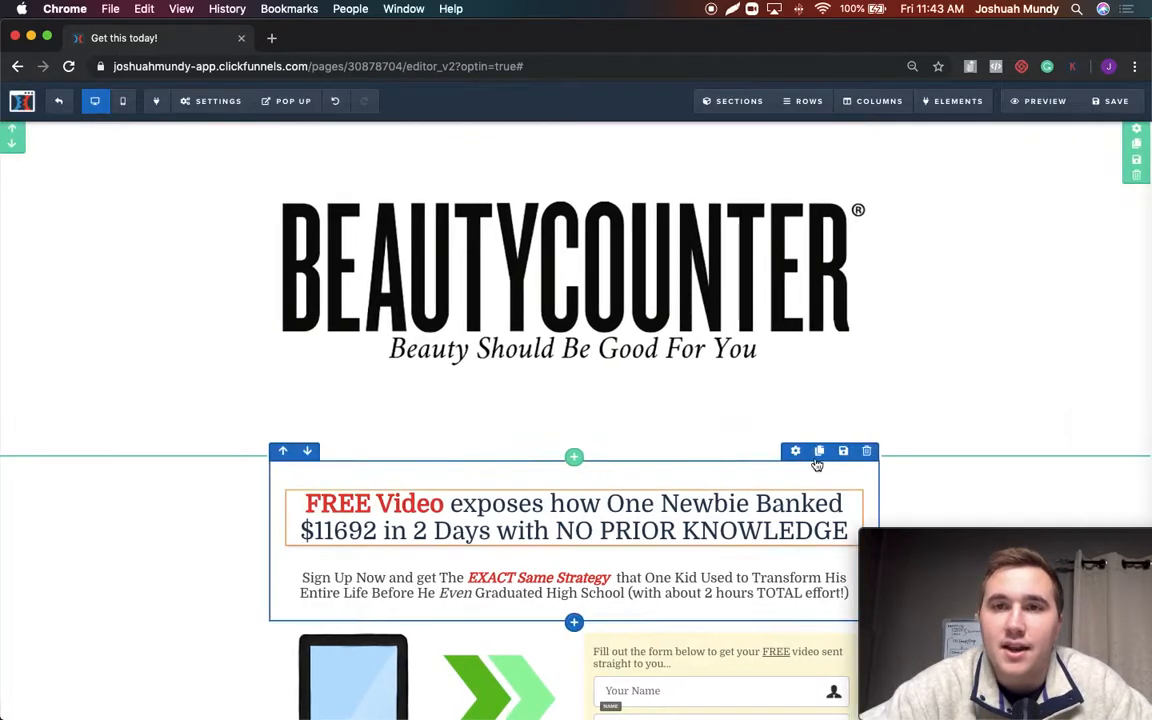
# - Delete the full-width section containing the Beautycounter logo
pyautogui.click(1137, 176)
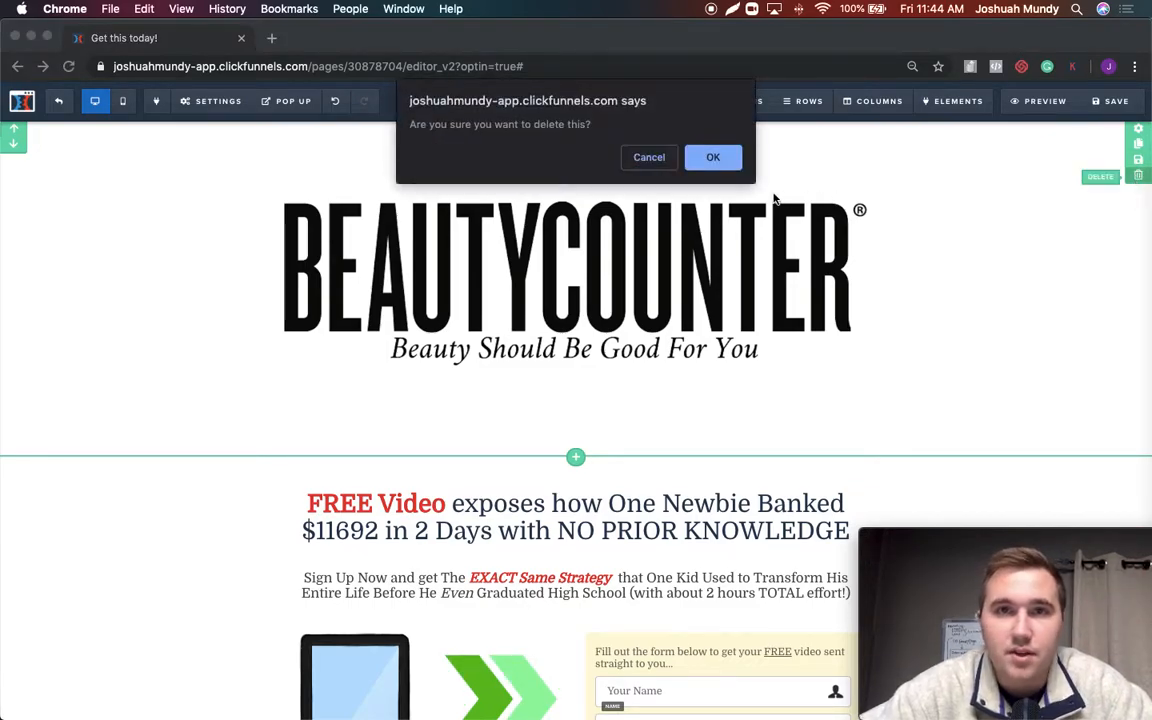
pyautogui.click(706, 160)
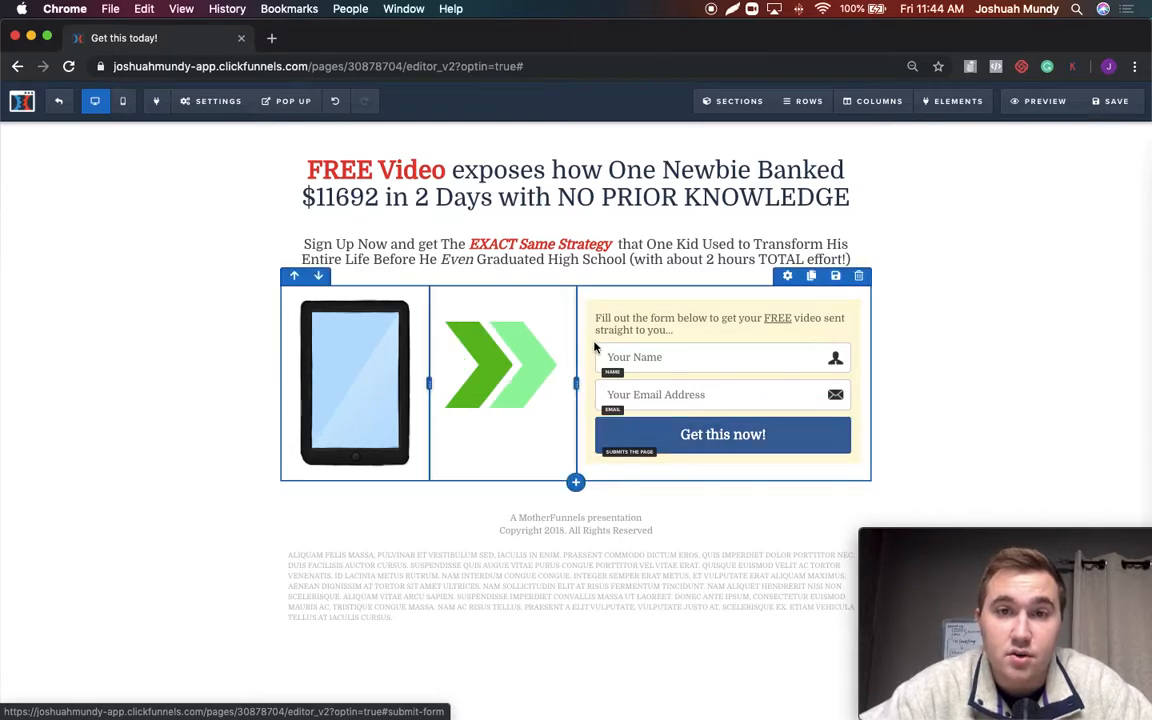
# - Check the settings of the "Your Name" input in the opt-in form and delete that field
pyautogui.click(655, 364)
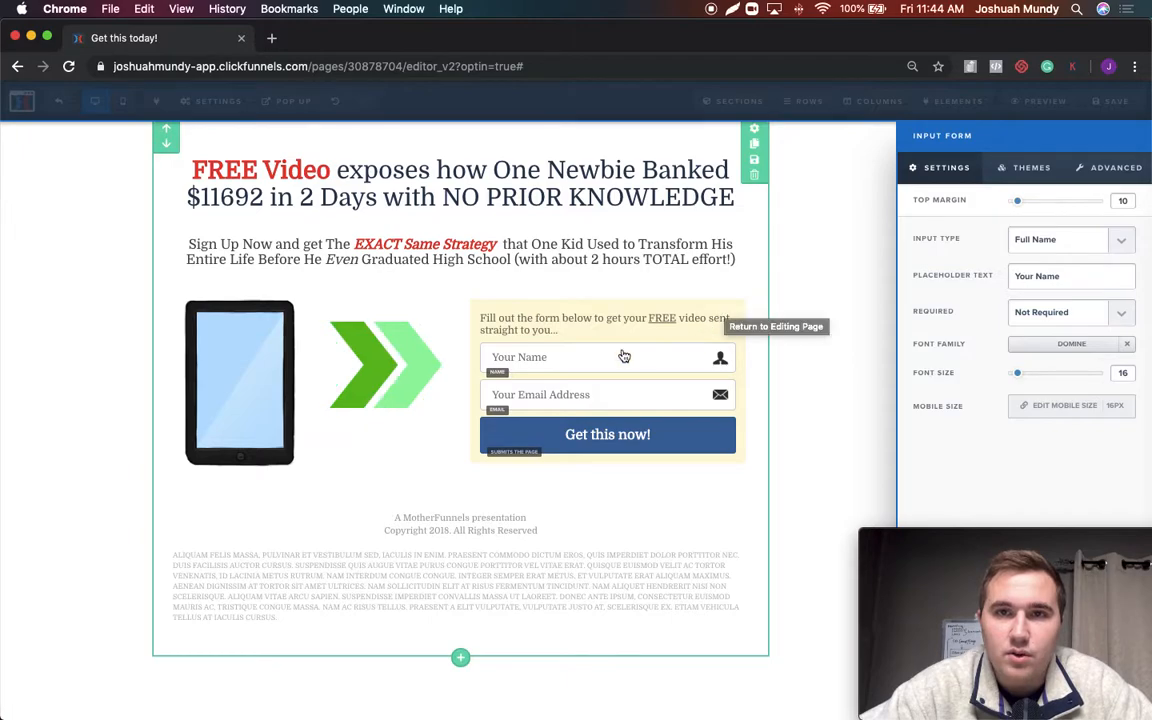
pyautogui.click(694, 296)
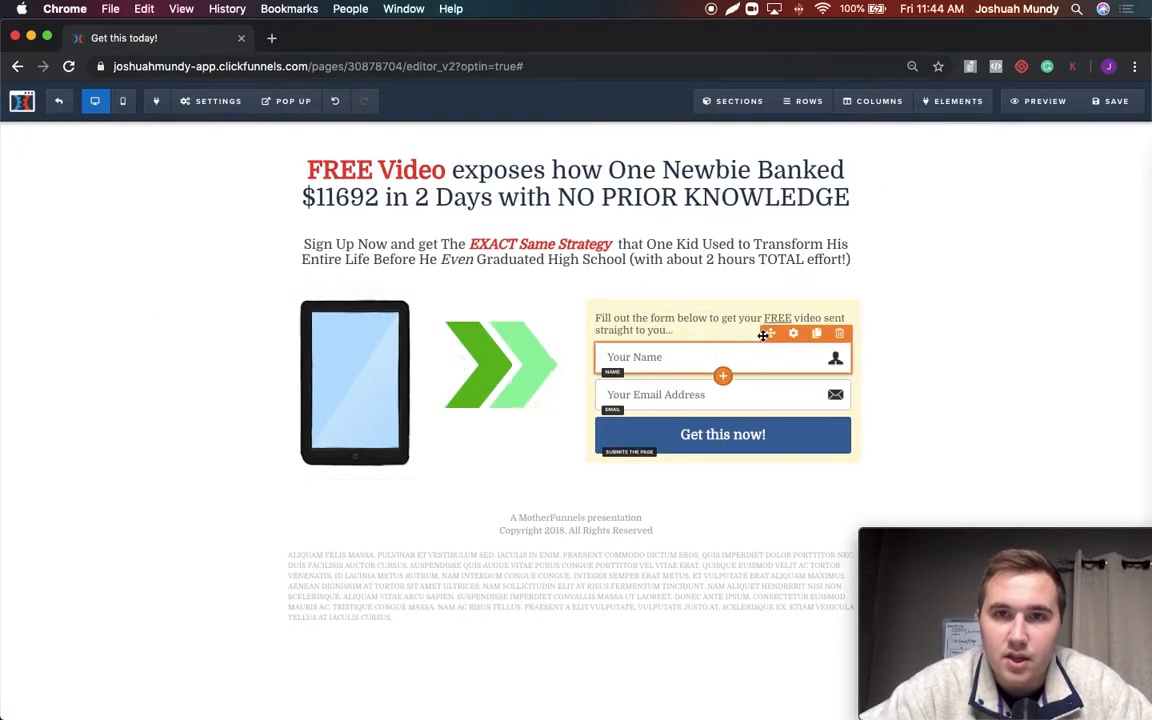
pyautogui.click(838, 334)
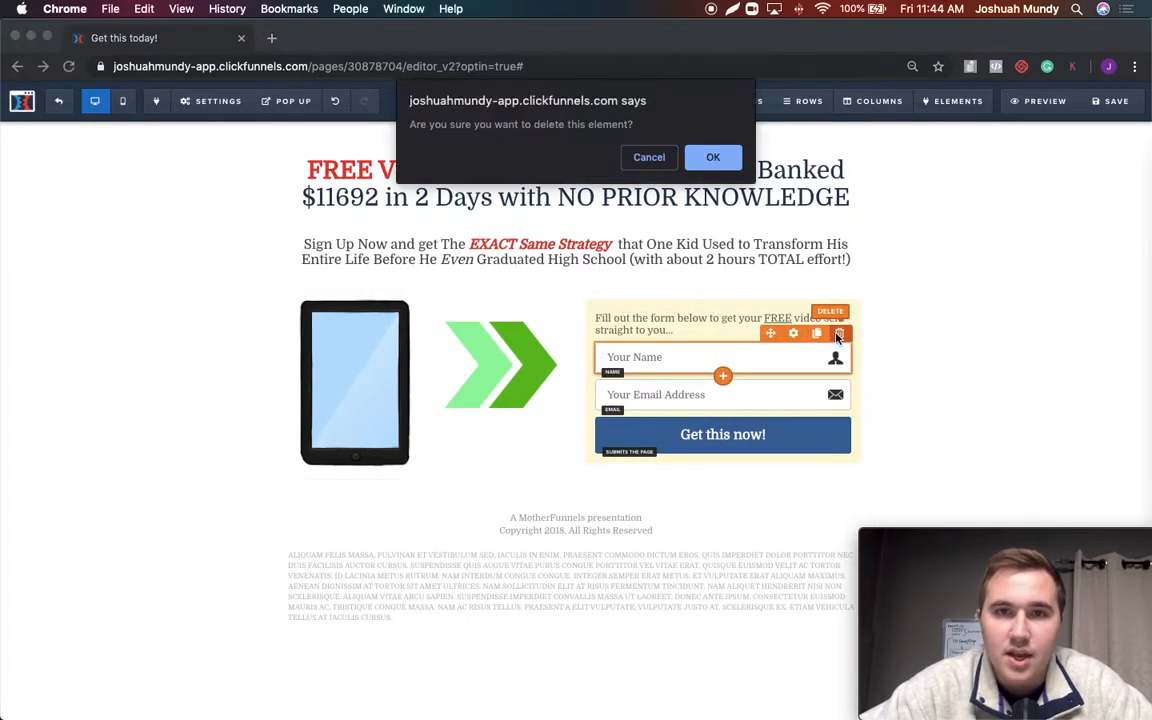
pyautogui.click(724, 163)
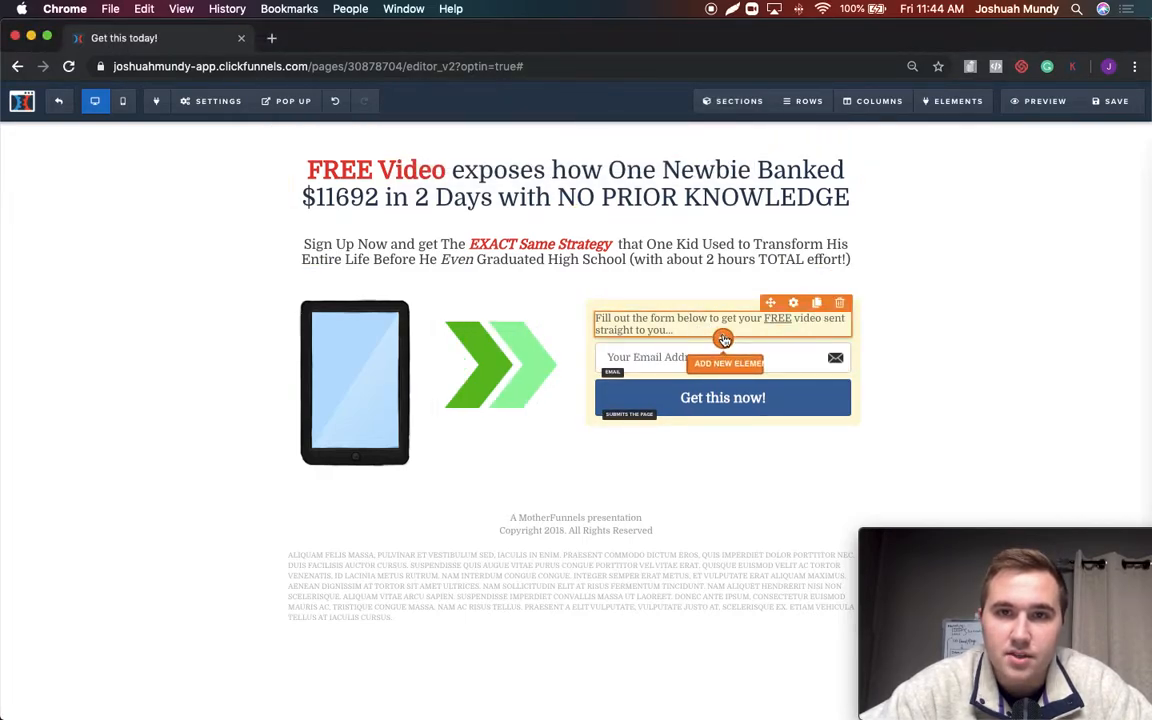
# - Add a new input element to the opt-in form, directly above the existing email address field
pyautogui.click(722, 340)
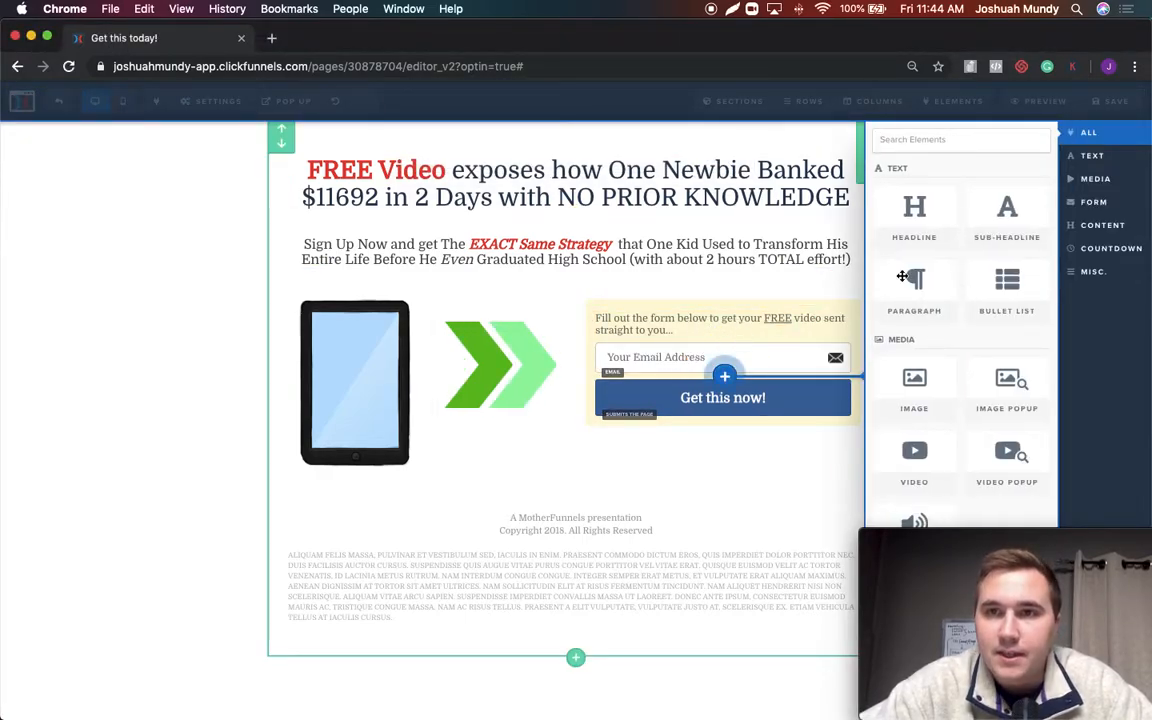
pyautogui.scroll(-10, 909, 349)
pyautogui.scroll(4, 911, 351)
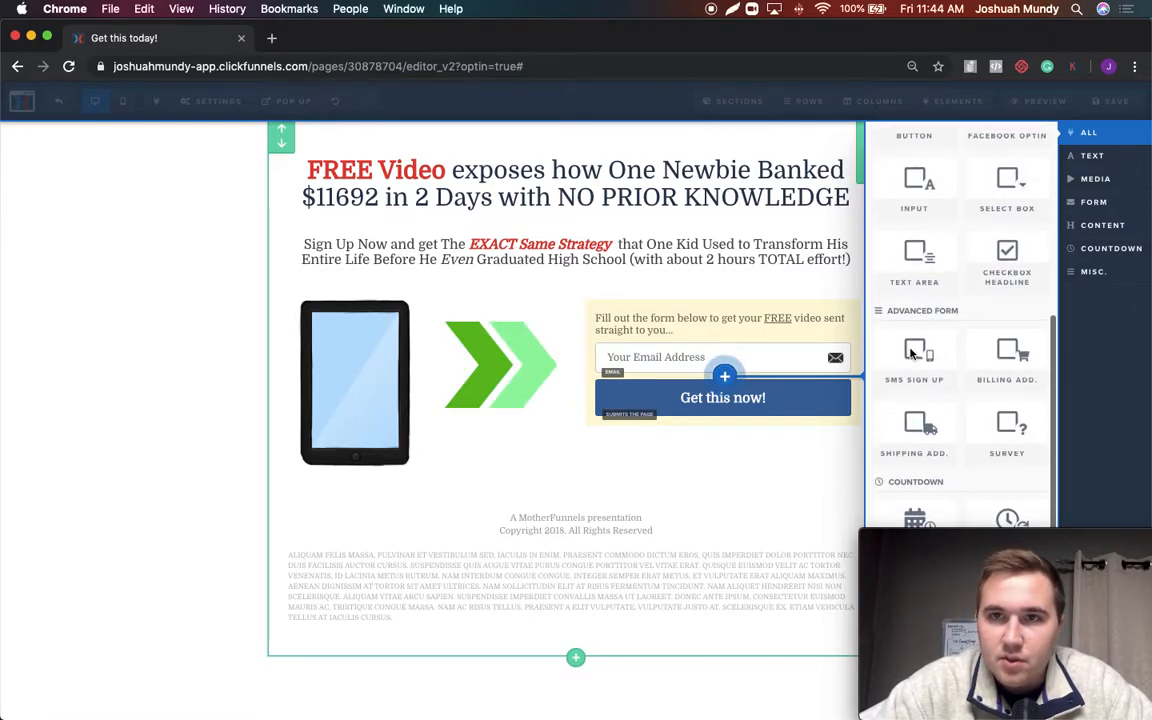
pyautogui.scroll(2, 911, 351)
pyautogui.click(915, 327)
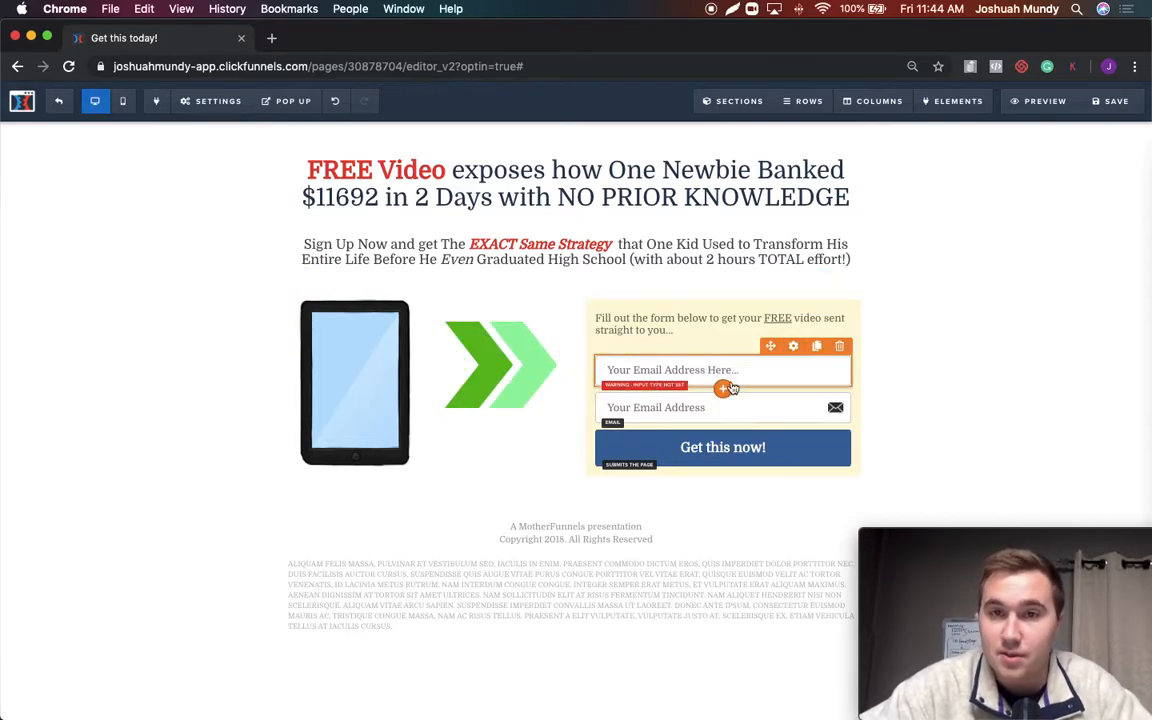
# - Set the new opt-in form field's input type to Full Name and its placeholder text to "Full Name..."
pyautogui.click(794, 346)
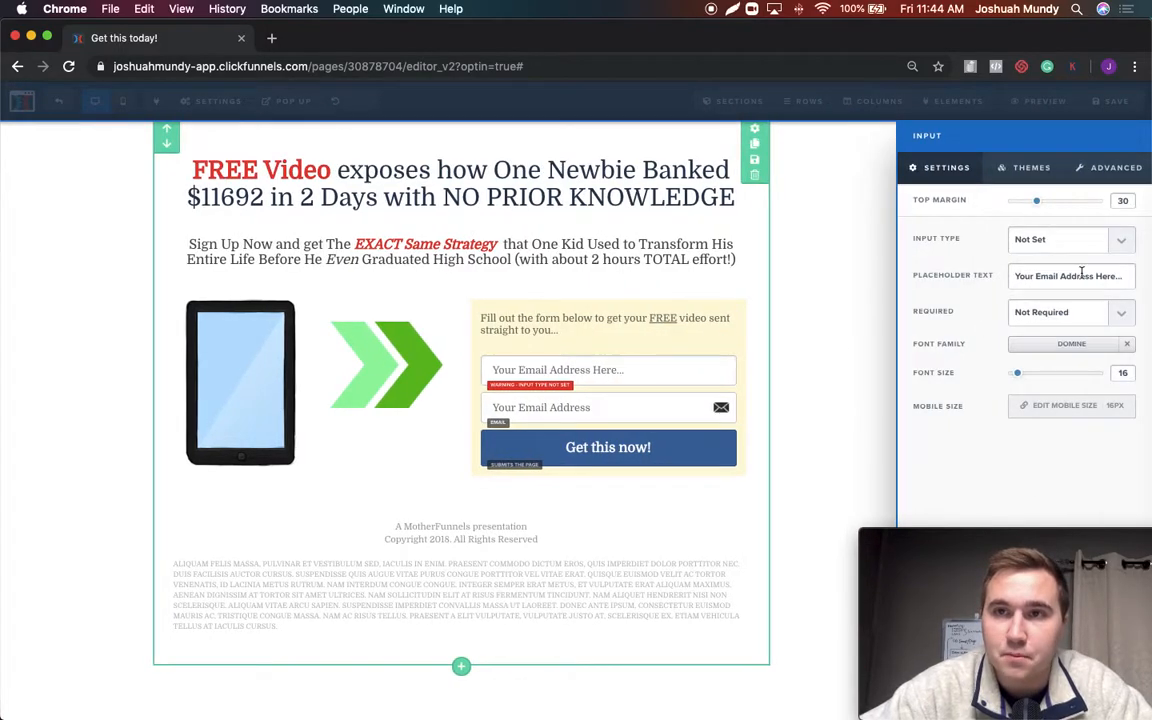
pyautogui.click(1116, 245)
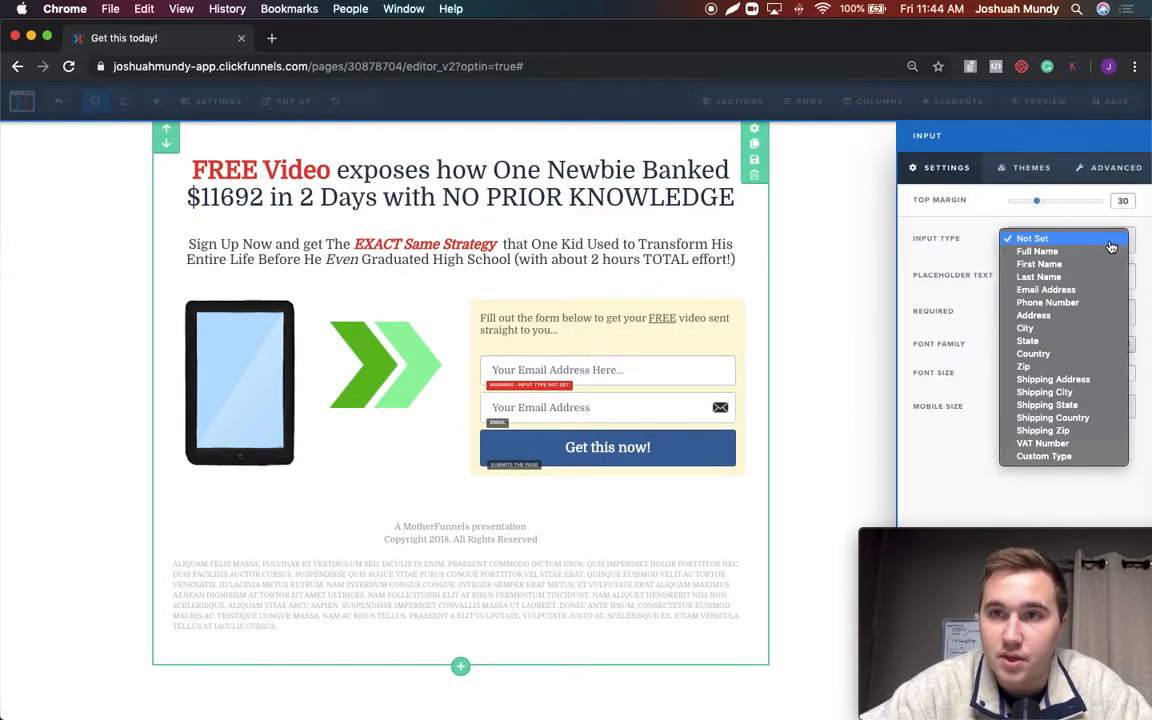
pyautogui.click(1078, 251)
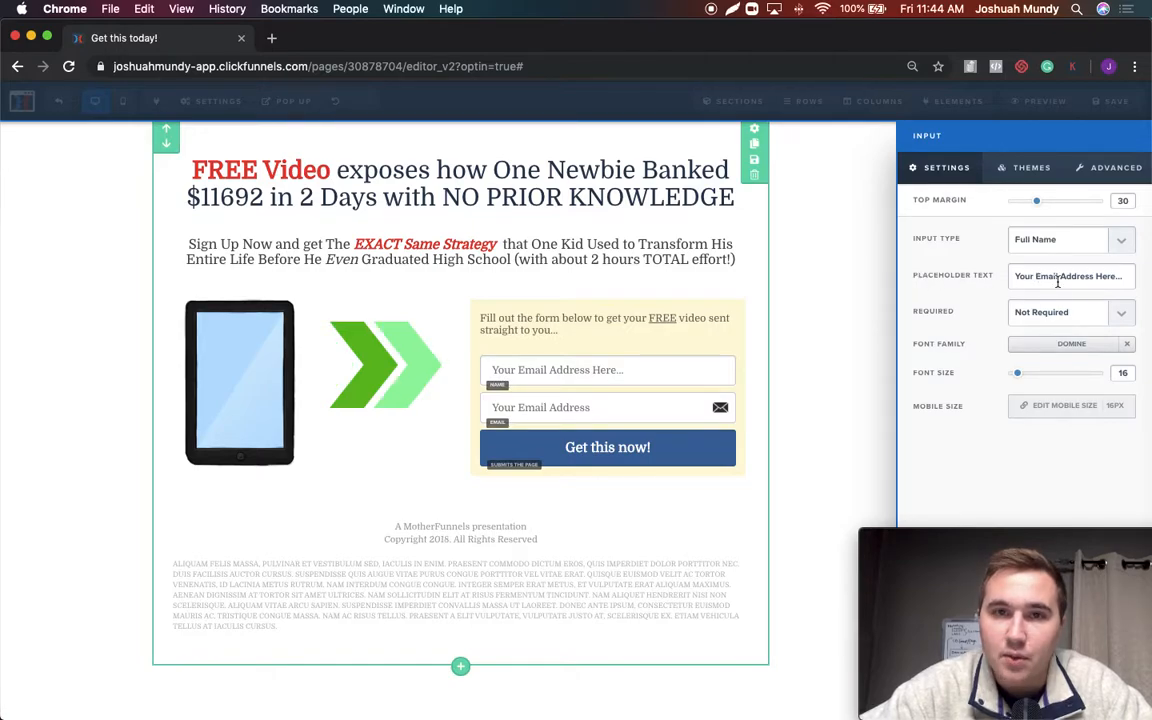
pyautogui.moveTo(1114, 279); pyautogui.dragTo(1016, 278)
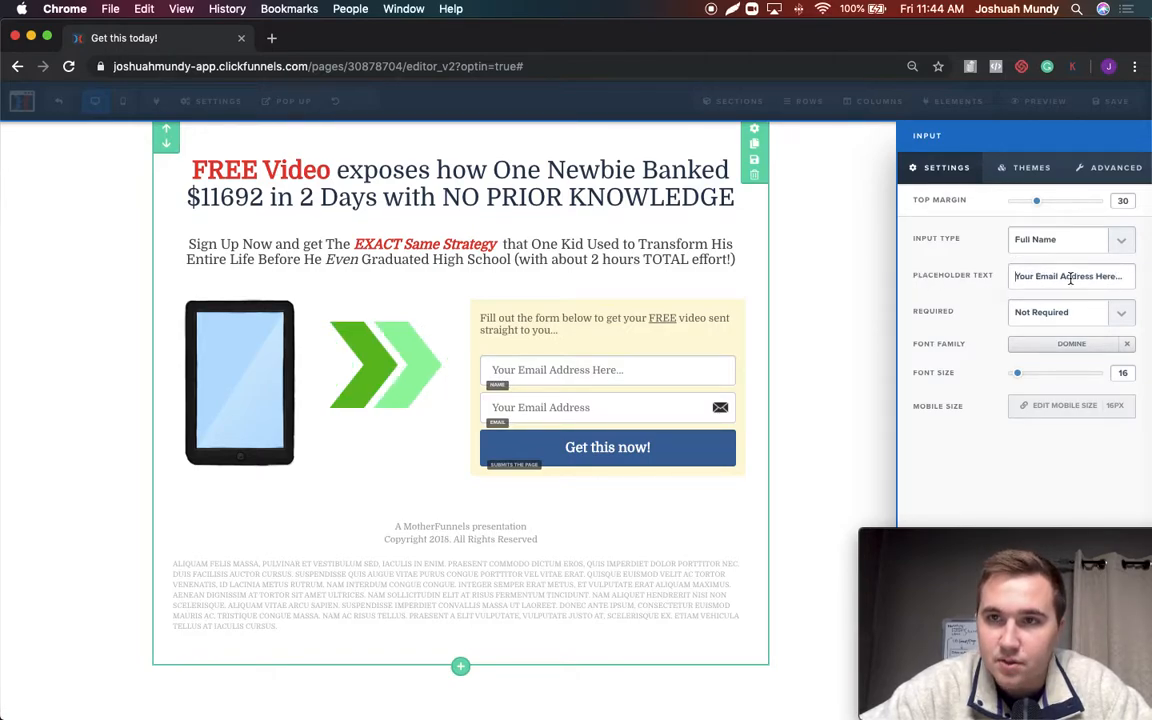
pyautogui.moveTo(1113, 277); pyautogui.dragTo(1009, 276)
pyautogui.press('BackSpace')
pyautogui.write('Ful')
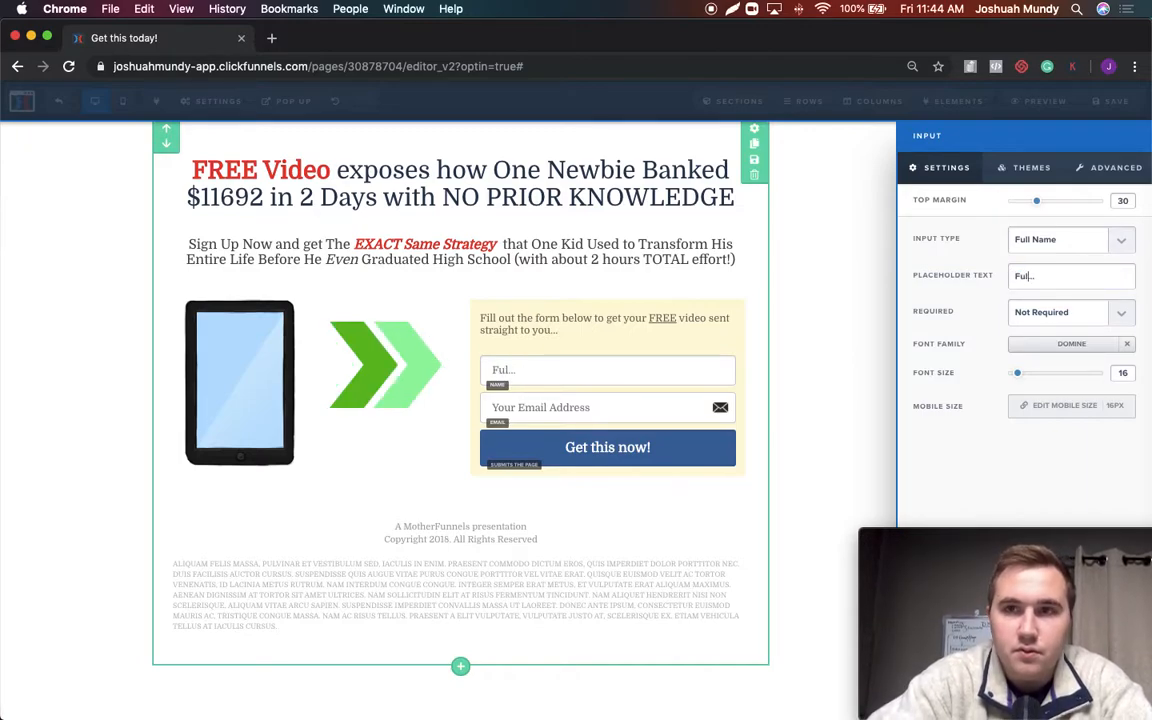
pyautogui.write('l nam')
pyautogui.press('BackSpace')
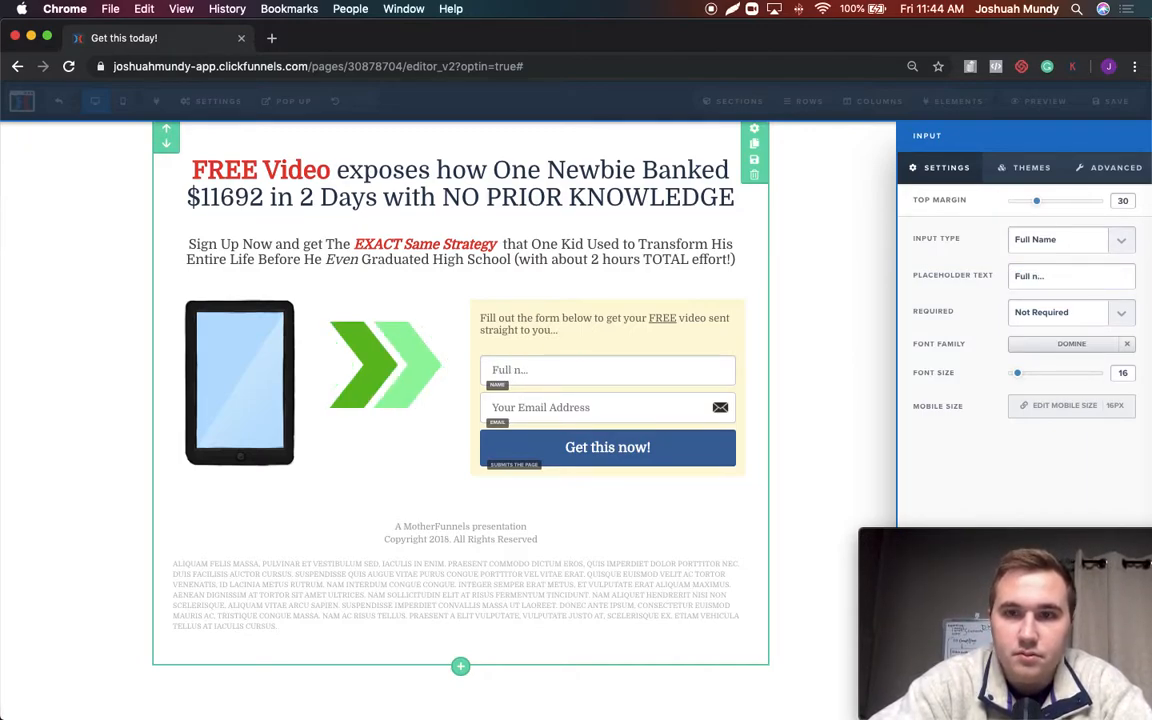
pyautogui.write('Name')
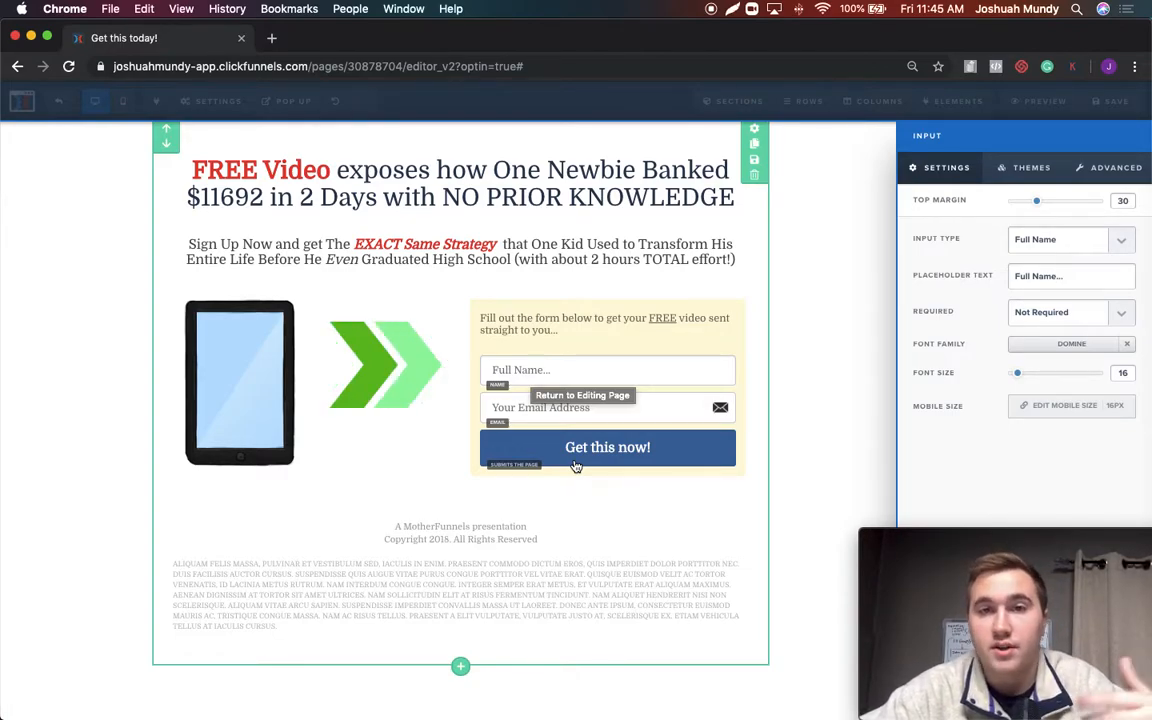
pyautogui.click(813, 433)
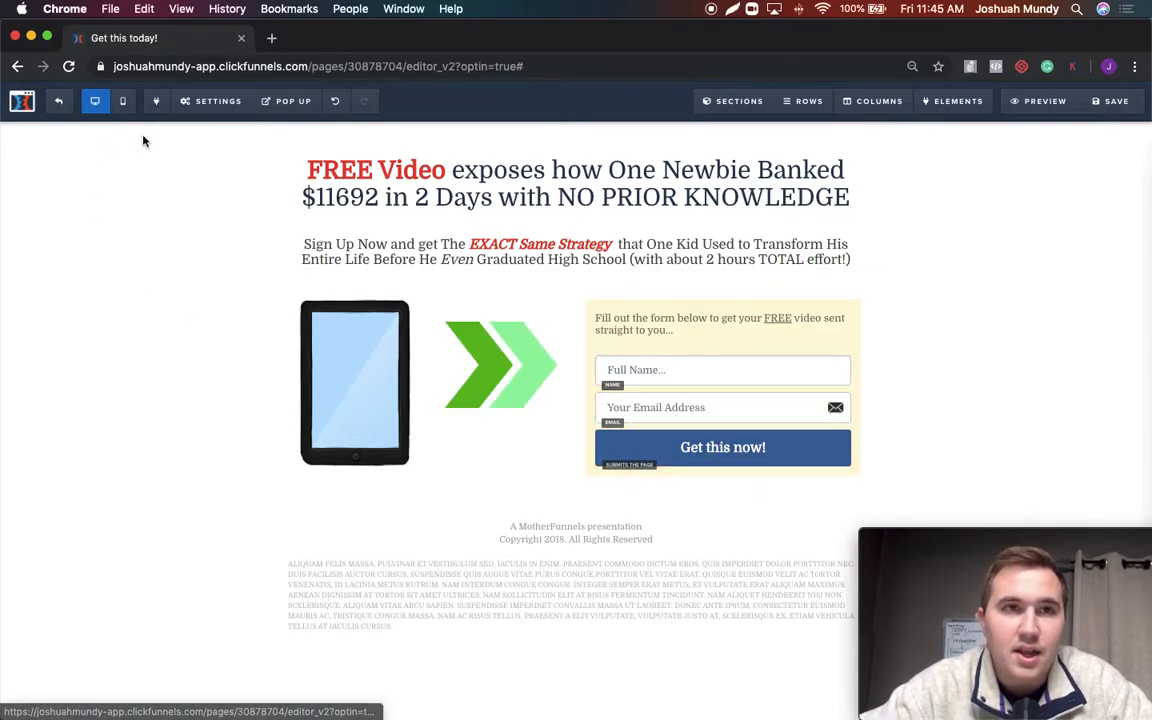
# - Check the page's general settings, including the On Submit Go To destination
pyautogui.click(212, 101)
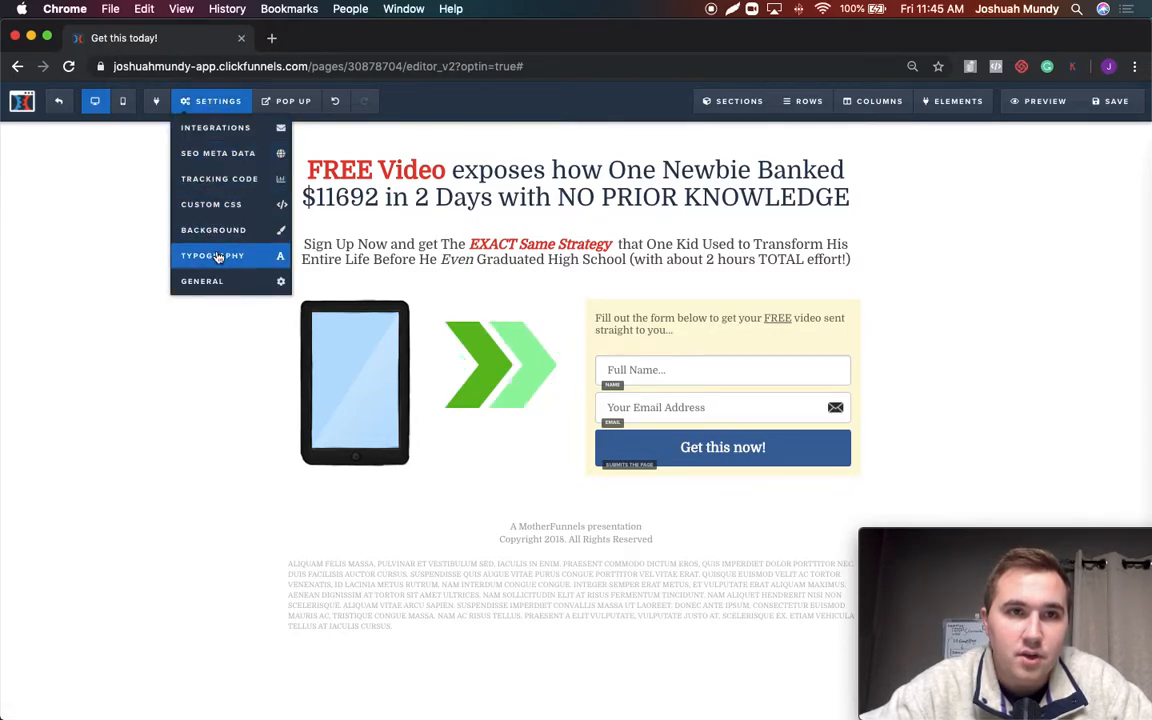
pyautogui.click(204, 282)
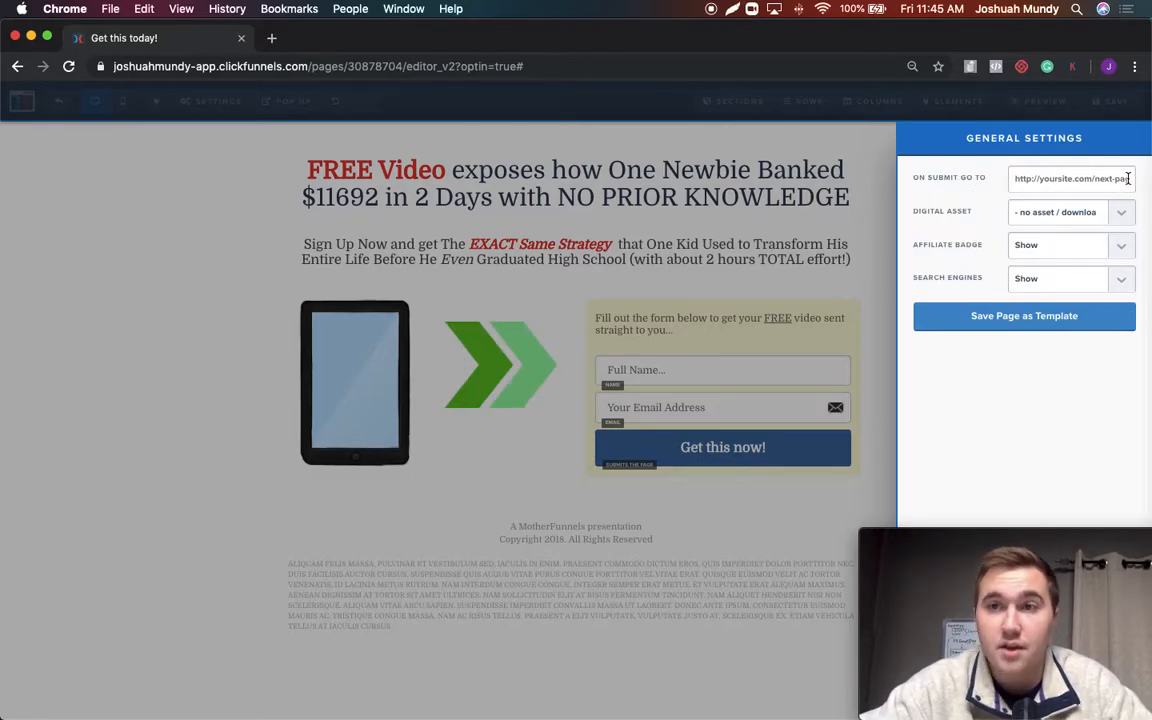
pyautogui.click(869, 441)
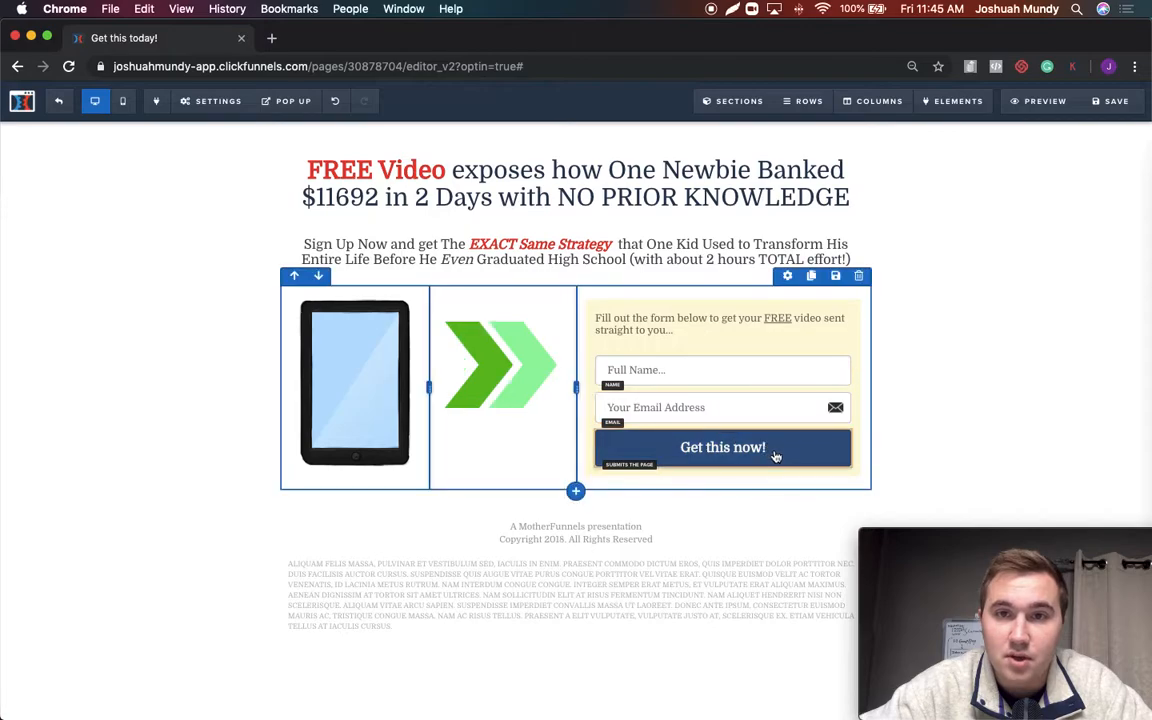
# - Switch the "Get this now!" button's action to Go To Next Step In Funnel and restore it to Submit Order / Submit Form
pyautogui.click(793, 423)
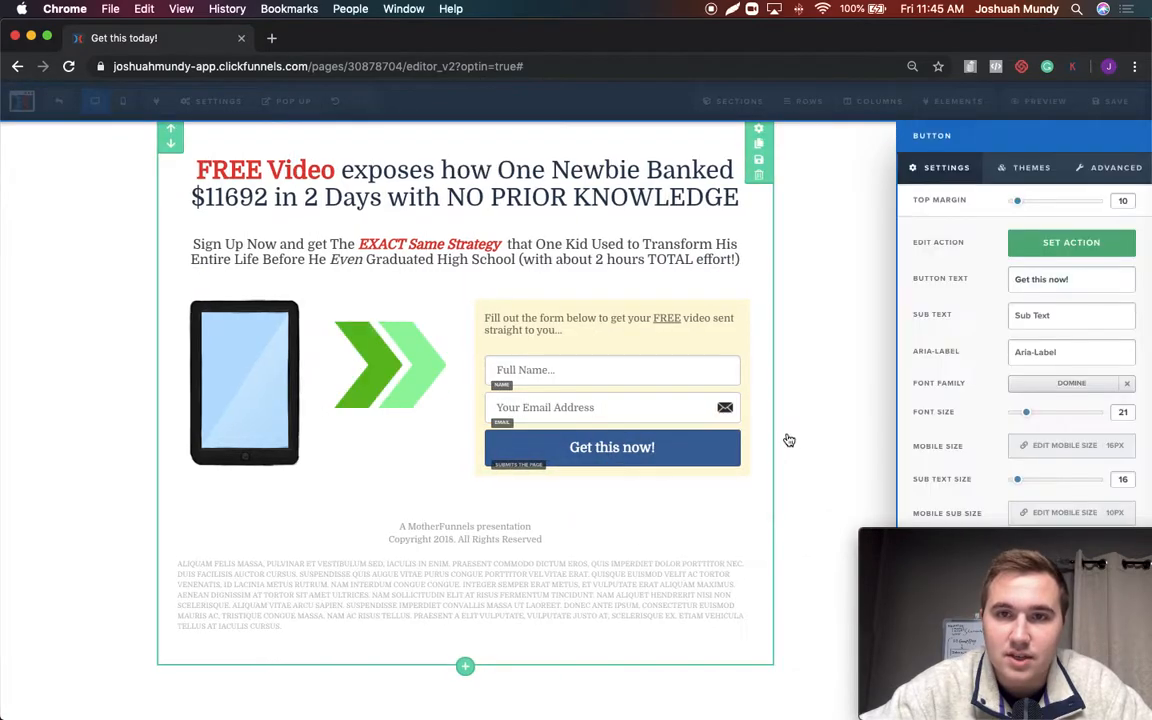
pyautogui.click(1020, 248)
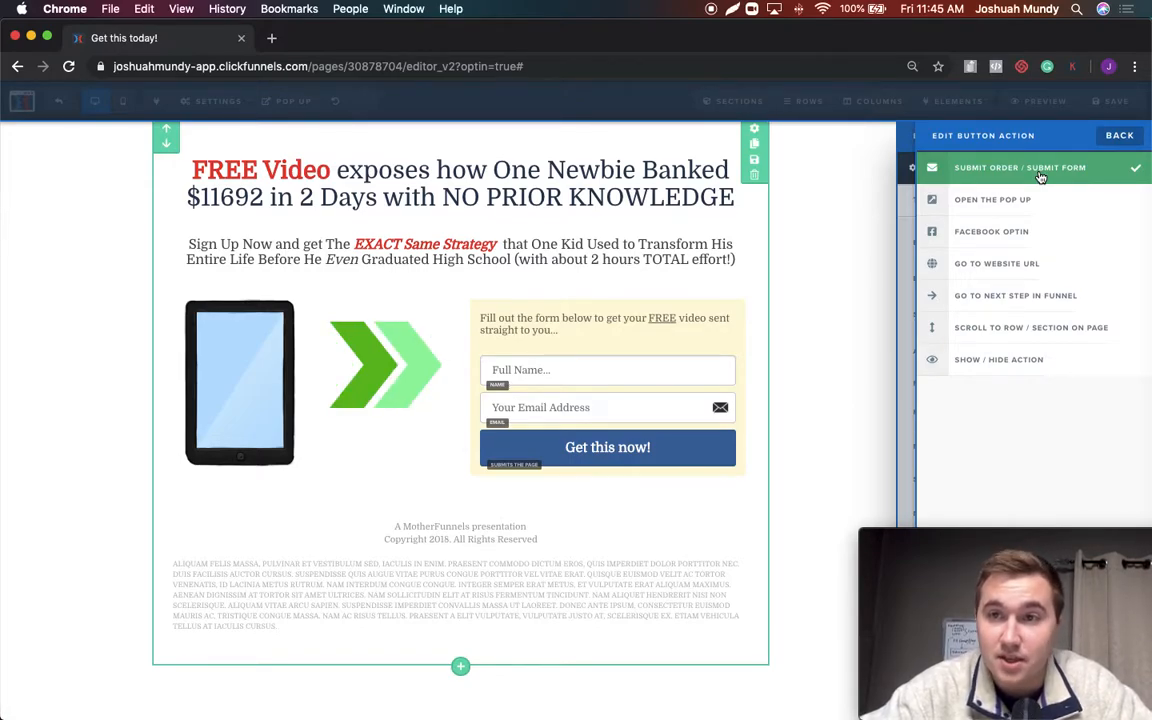
pyautogui.click(979, 298)
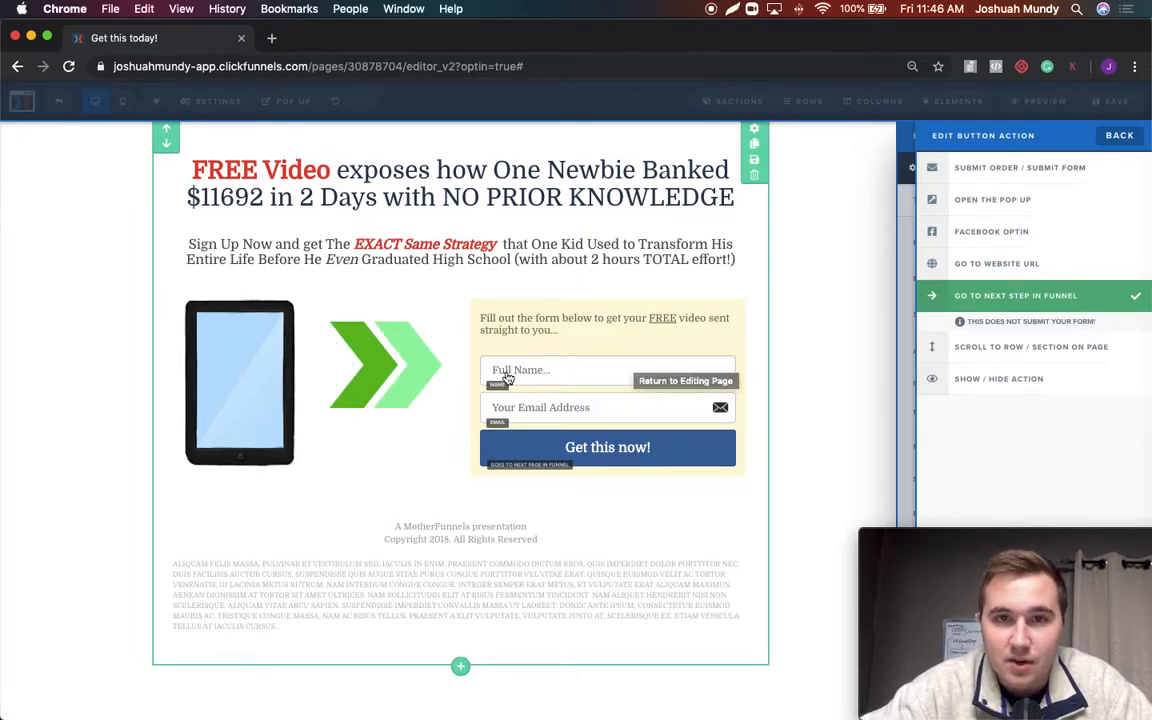
pyautogui.click(968, 170)
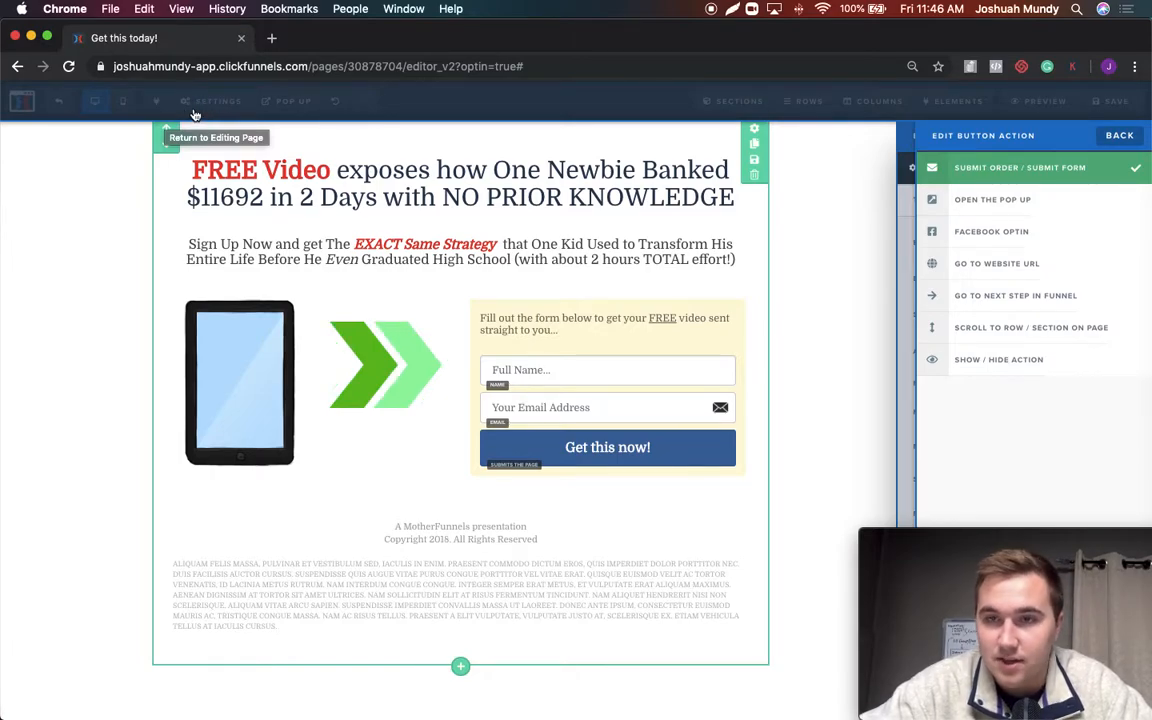
pyautogui.click(836, 428)
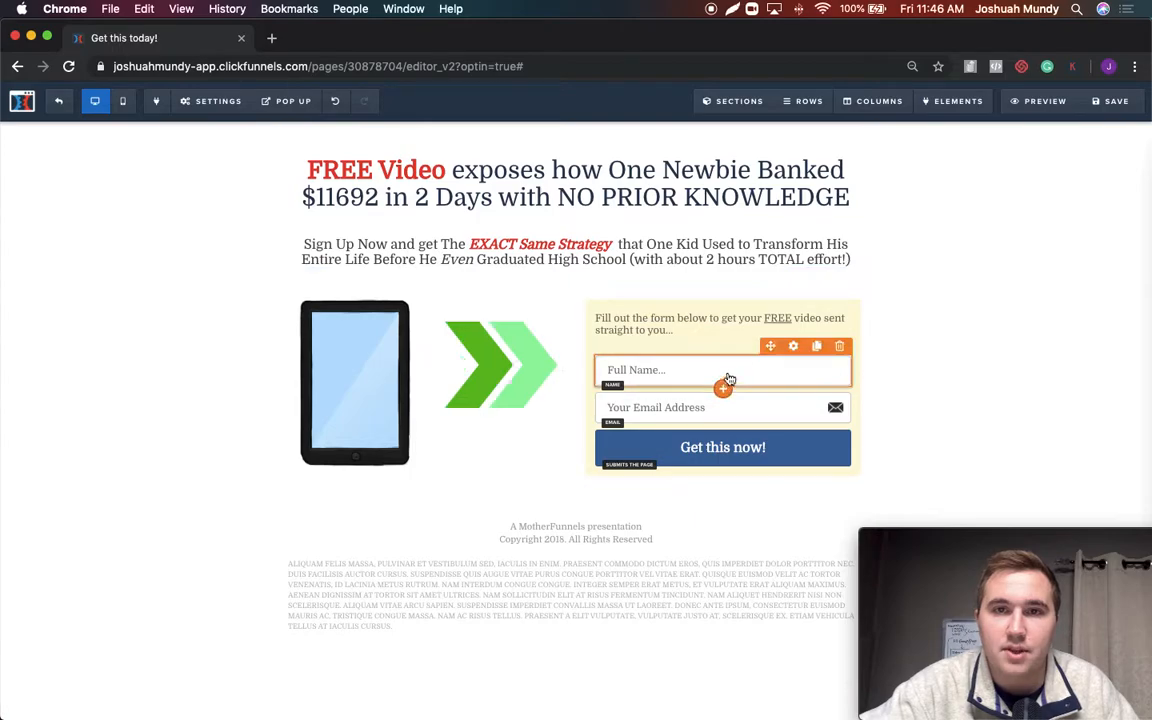
# - Delete both the full name and email address fields from the opt-in form, keeping only its text and button
pyautogui.click(839, 345)
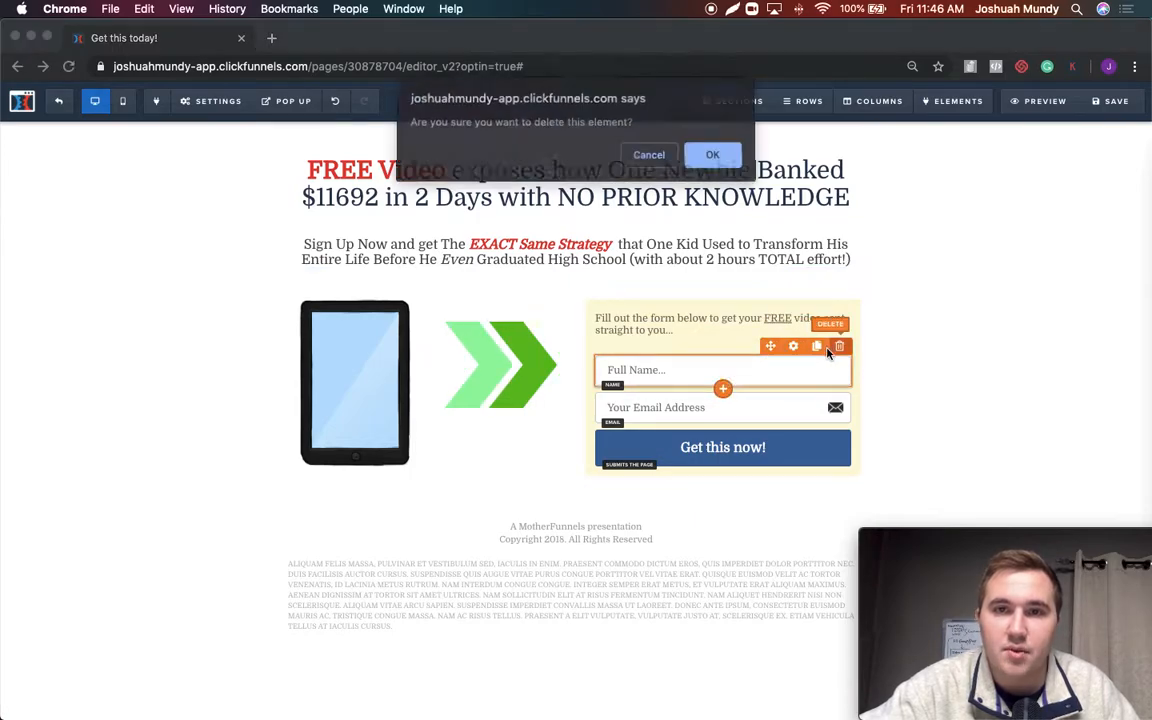
pyautogui.click(712, 159)
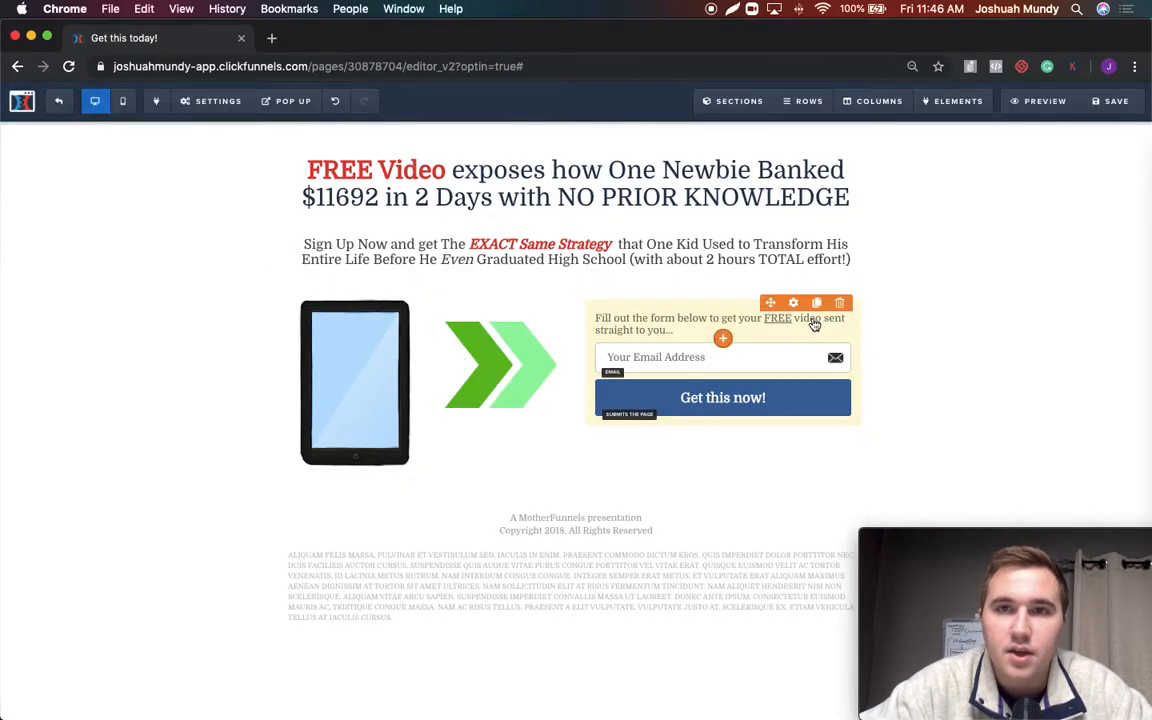
pyautogui.click(793, 361)
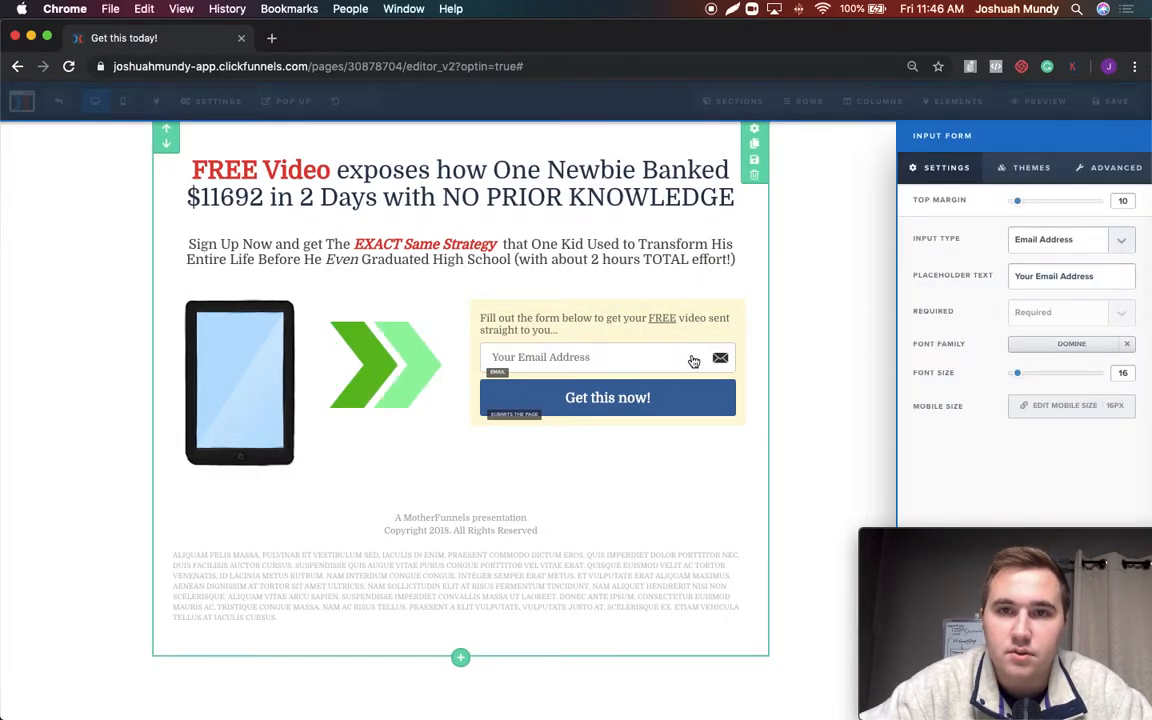
pyautogui.click(692, 360)
pyautogui.click(839, 333)
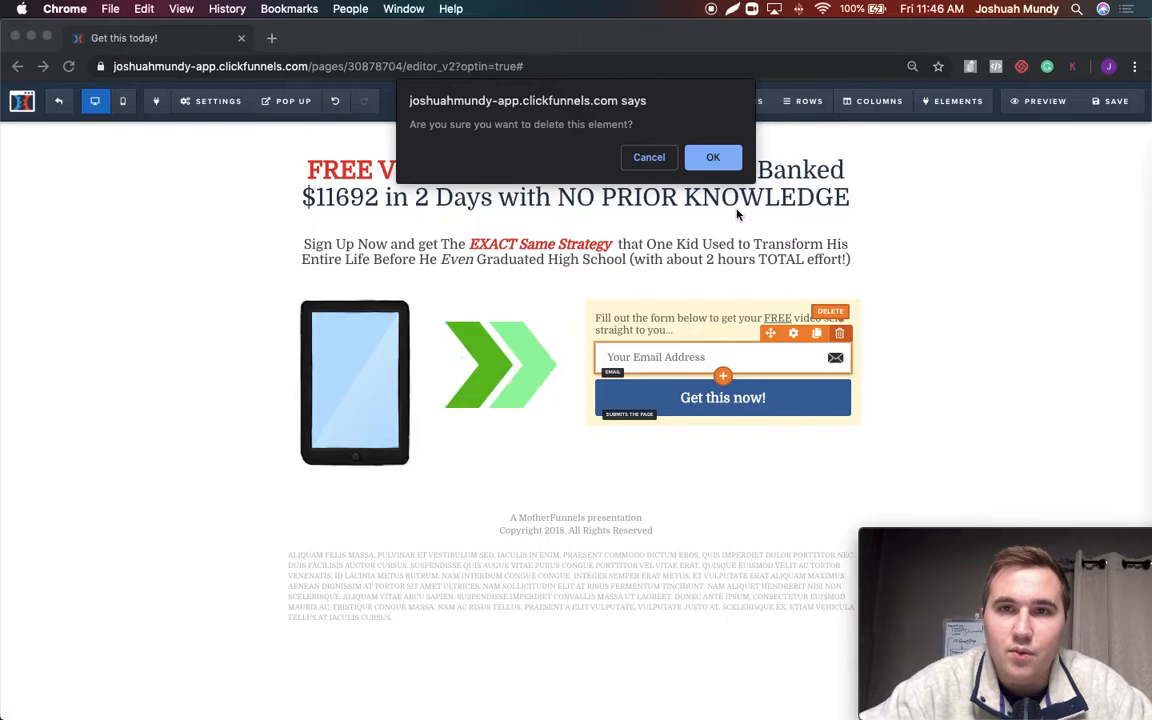
pyautogui.click(714, 157)
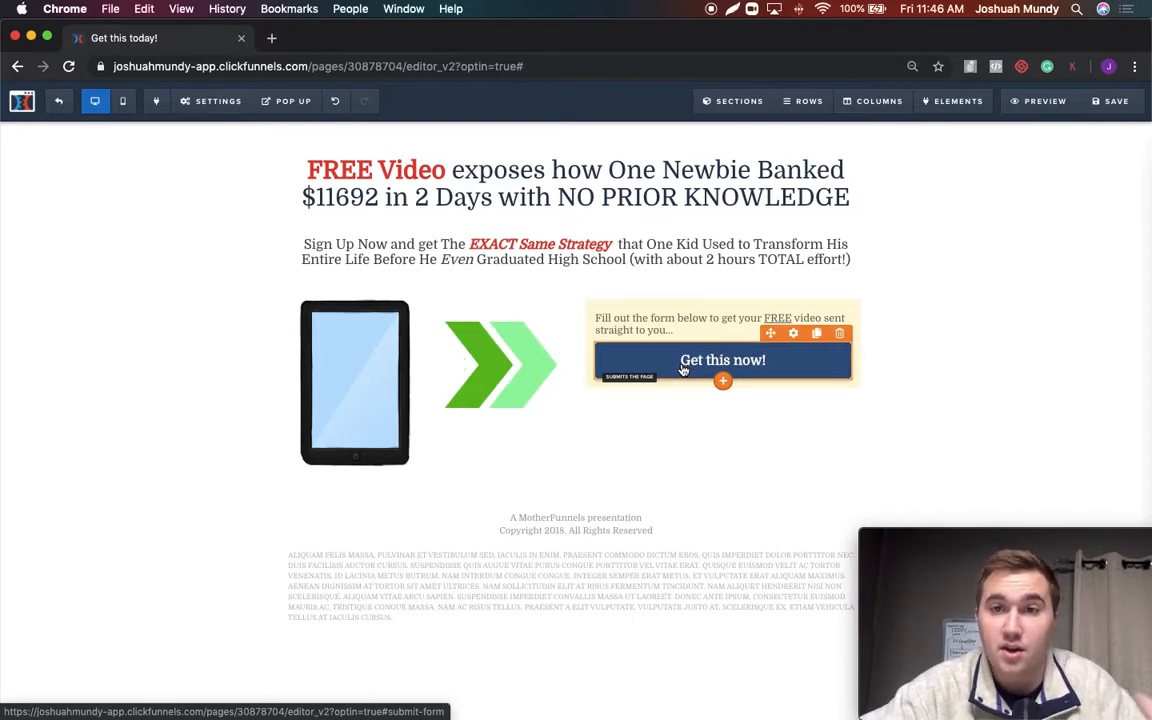
# - Change the "Get this now!" button's action to Open The Pop Up
pyautogui.click(793, 335)
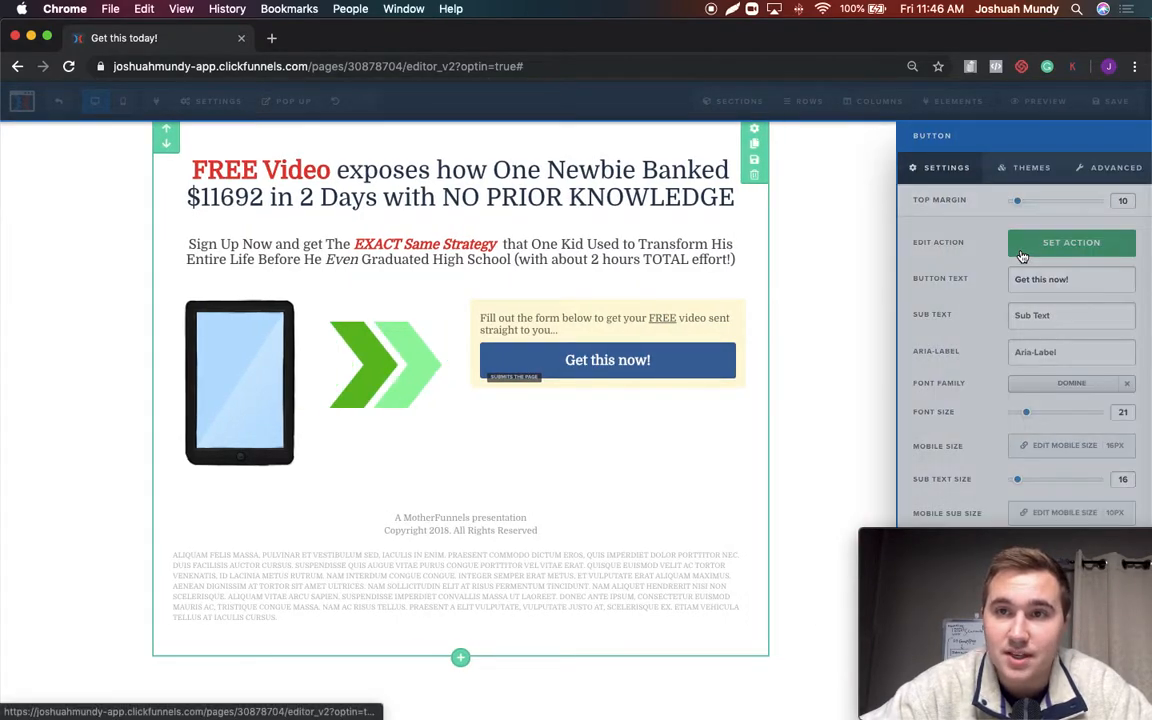
pyautogui.click(1022, 250)
pyautogui.click(968, 204)
pyautogui.click(848, 361)
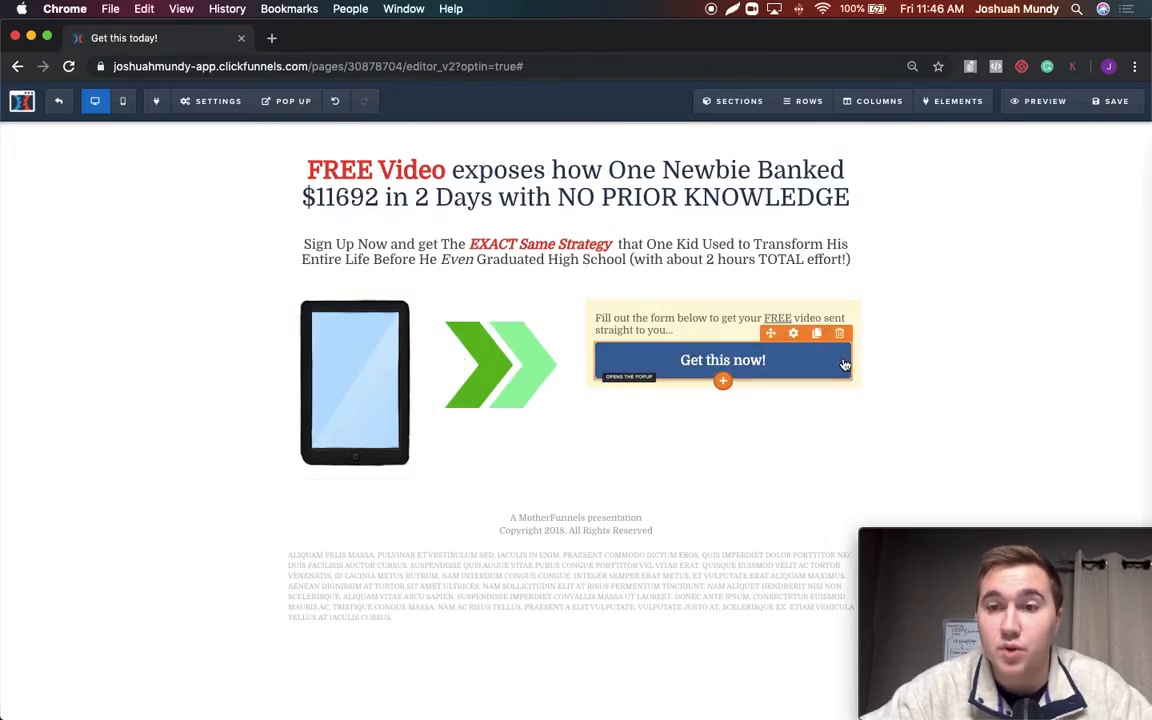
# - Bring up the page's pop-up with its settings and return to editing its contents
pyautogui.click(211, 101)
pyautogui.moveTo(284, 106)
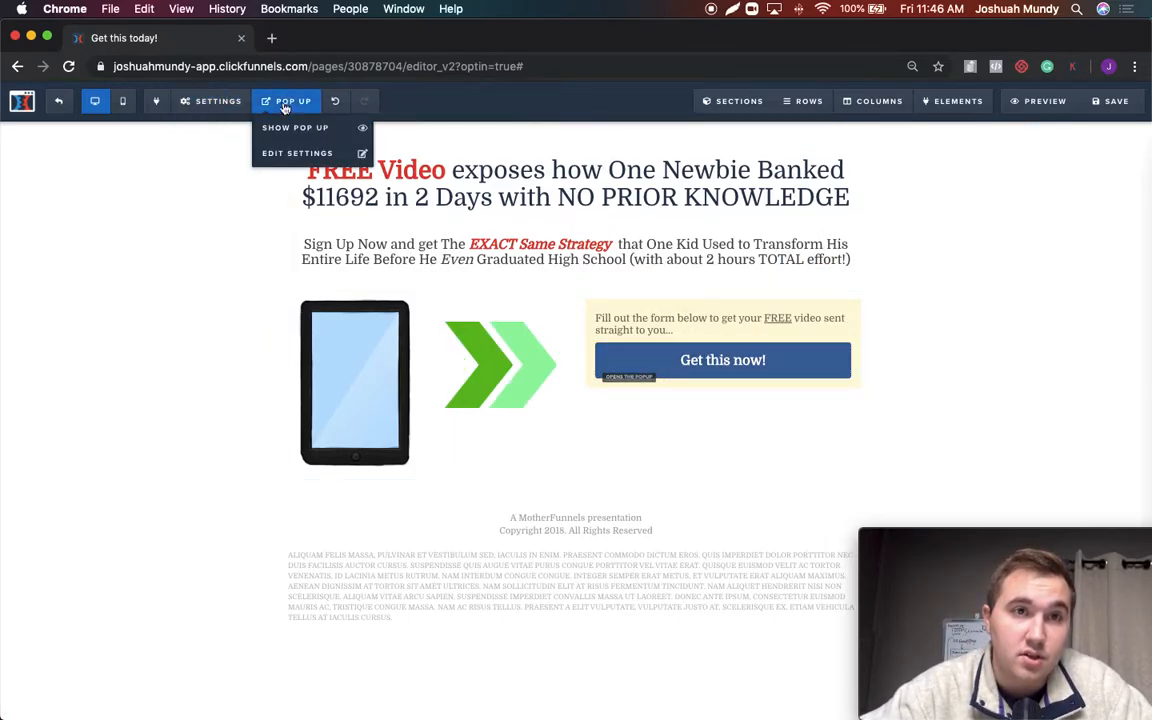
pyautogui.click(287, 152)
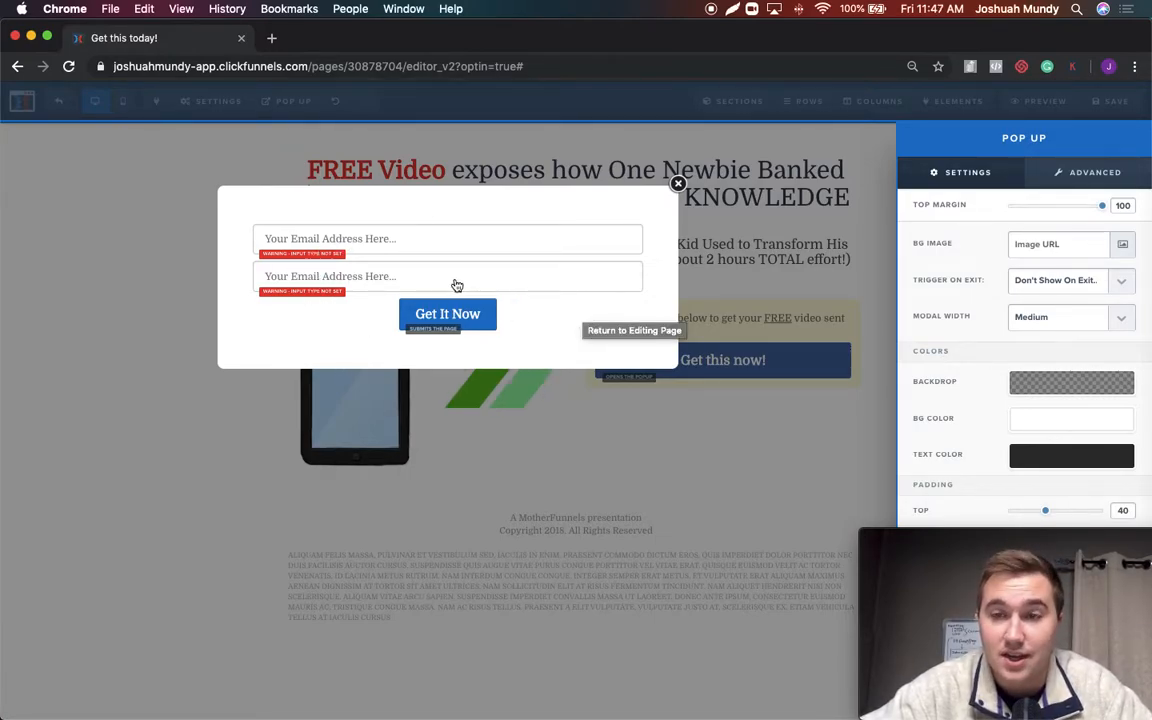
pyautogui.click(463, 217)
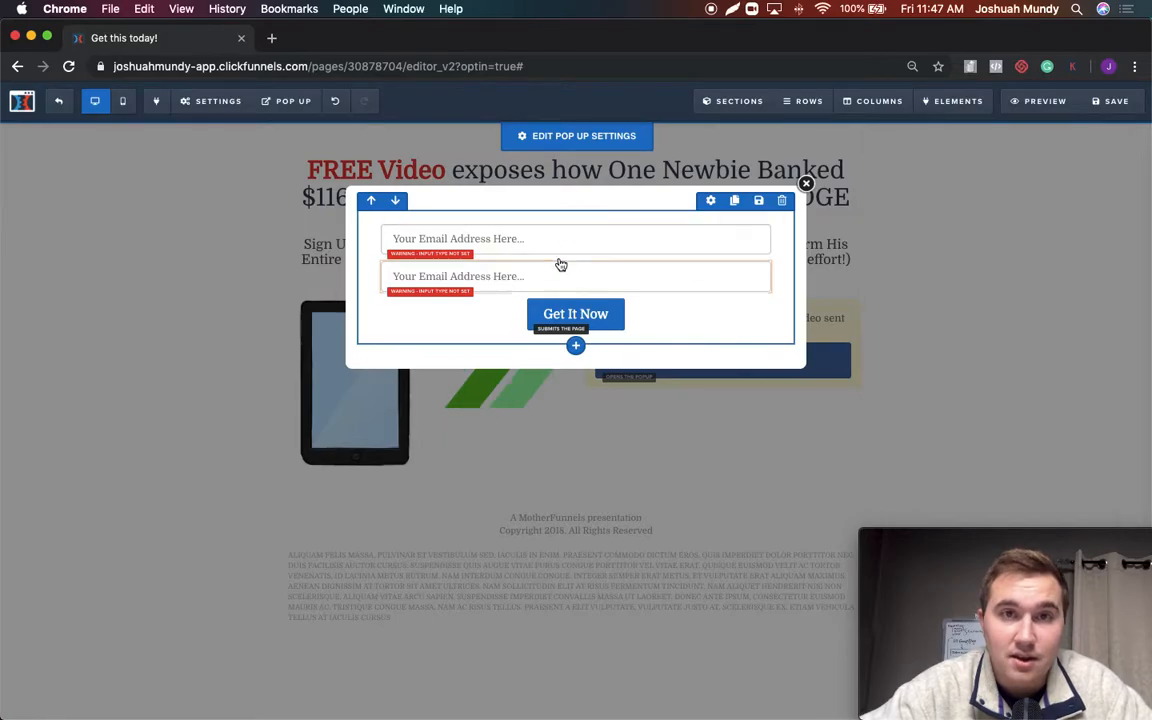
# - Add a headline at the top of the pop-up and a sub-headline directly beneath it, both above the input fields
pyautogui.click(568, 259)
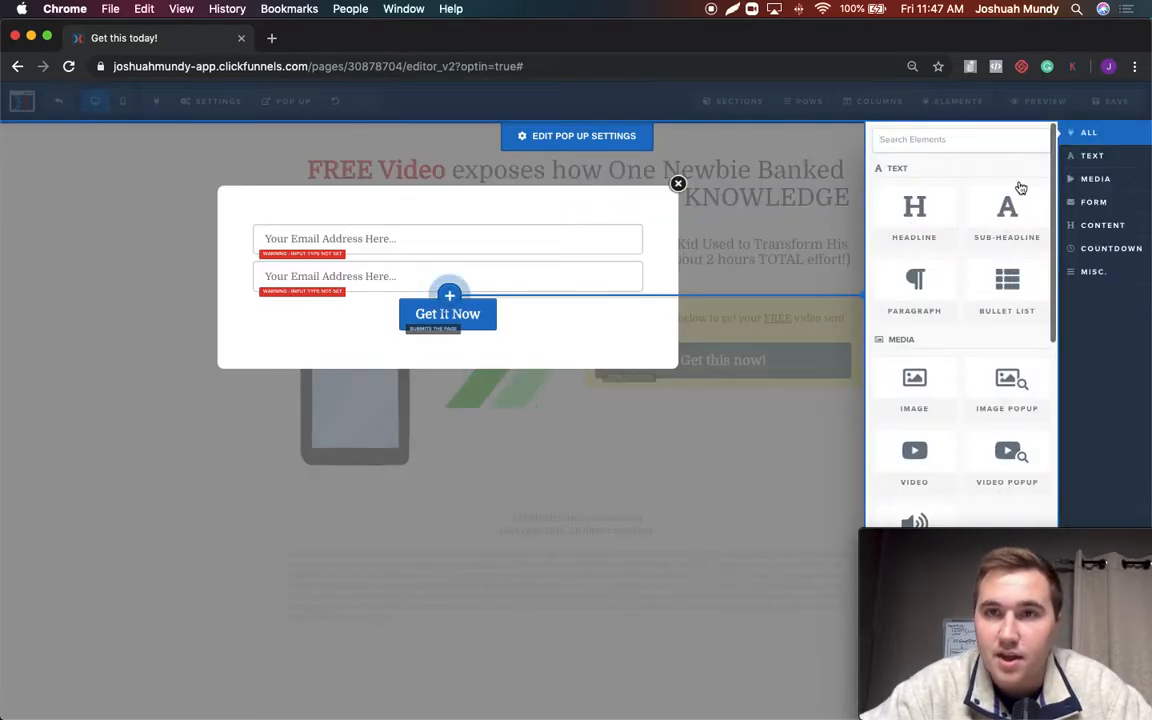
pyautogui.click(913, 219)
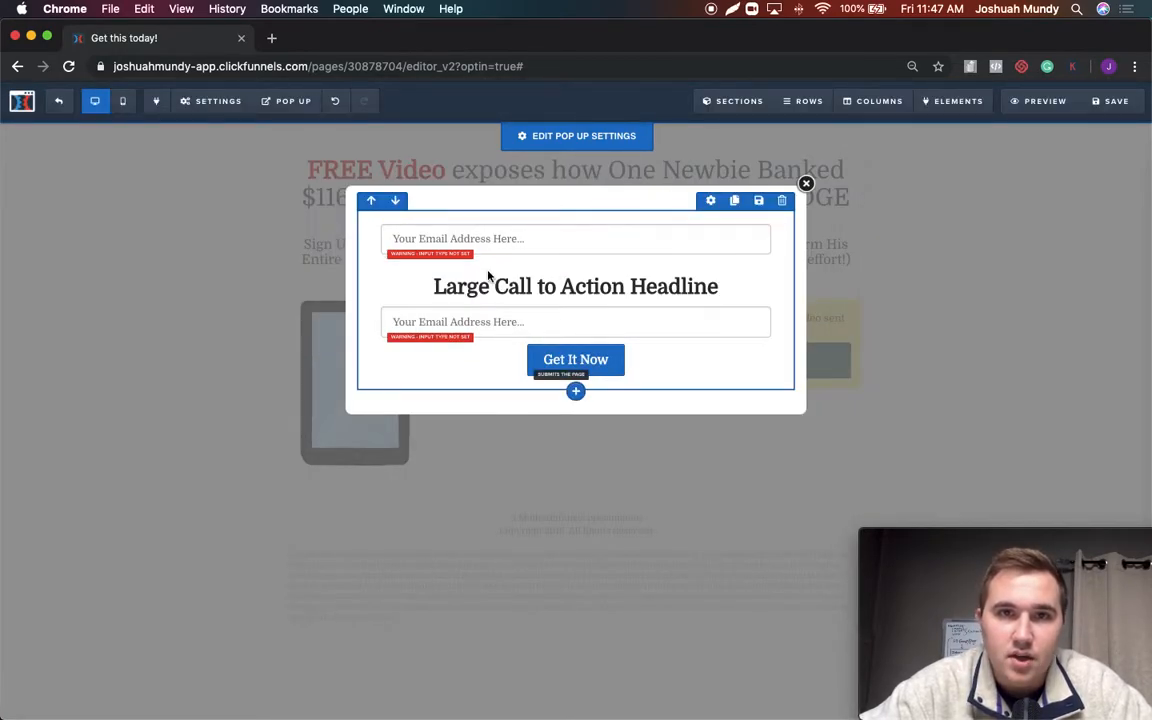
pyautogui.moveTo(501, 283); pyautogui.dragTo(496, 224)
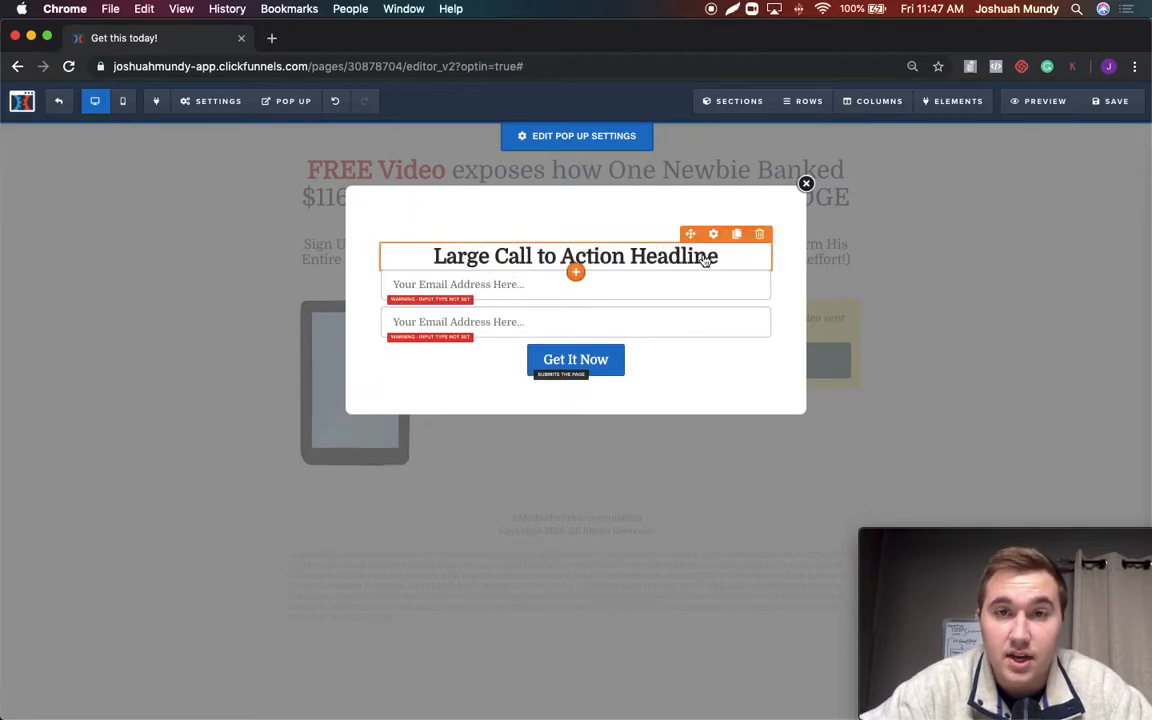
pyautogui.click(575, 268)
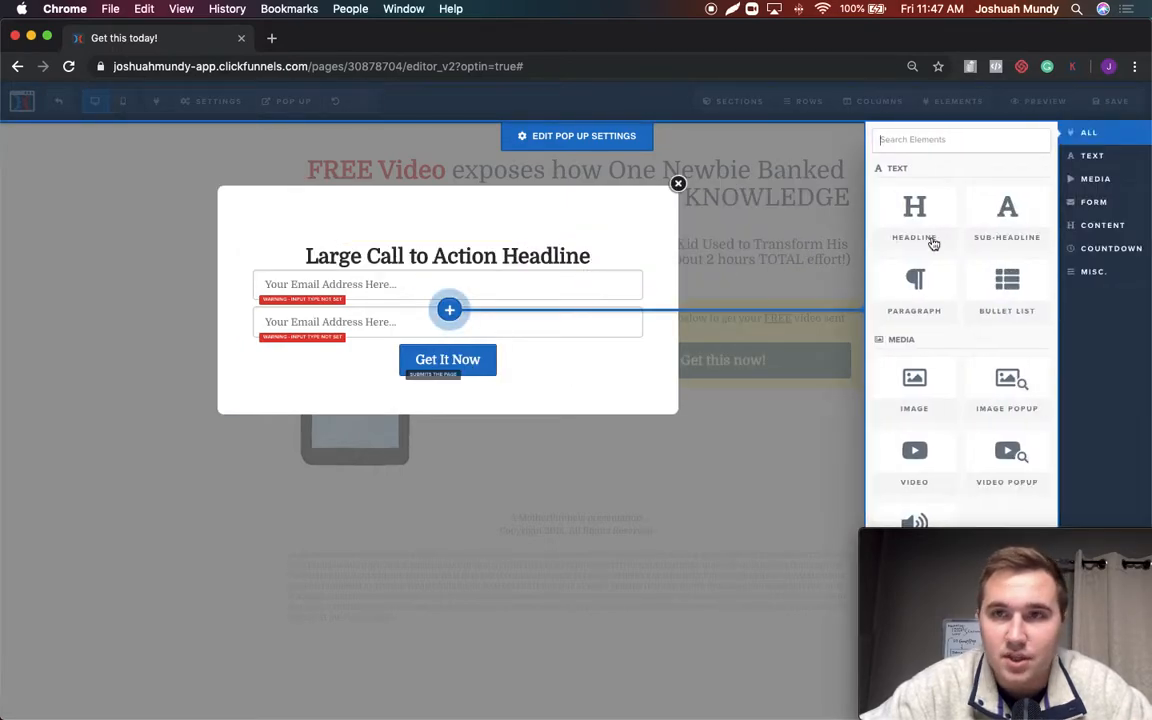
pyautogui.click(985, 226)
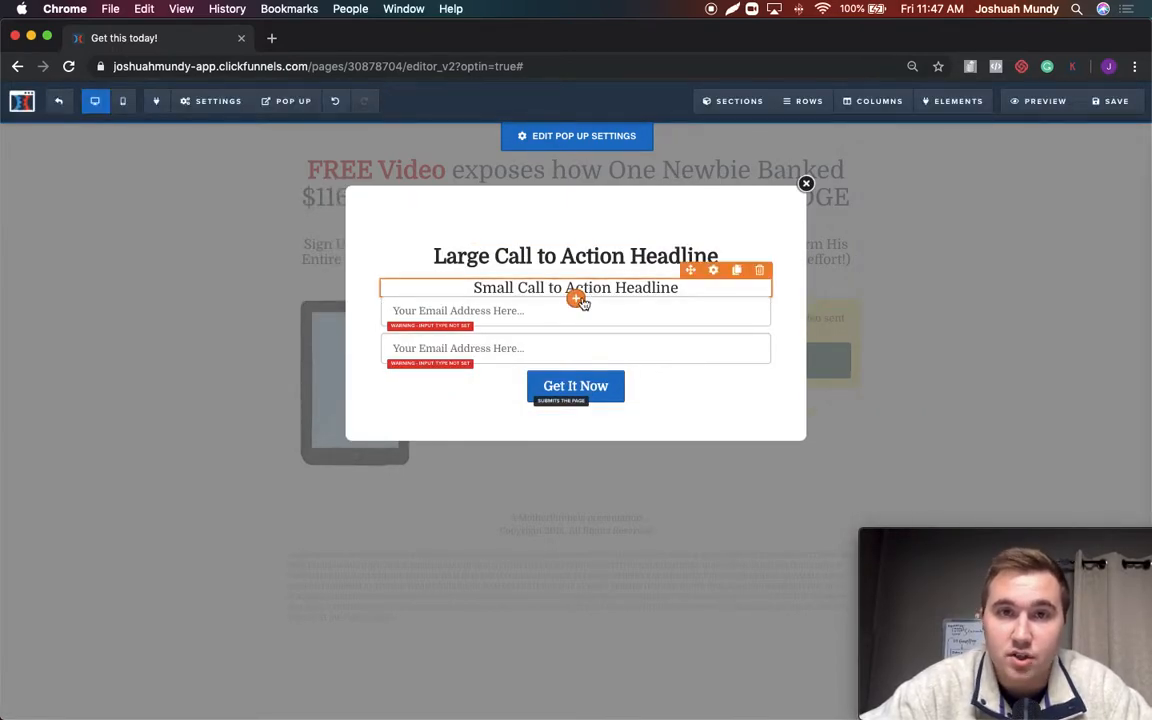
# - Set the pop-up's first input field to the Full Name type with the placeholder text "Name..."
pyautogui.click(519, 317)
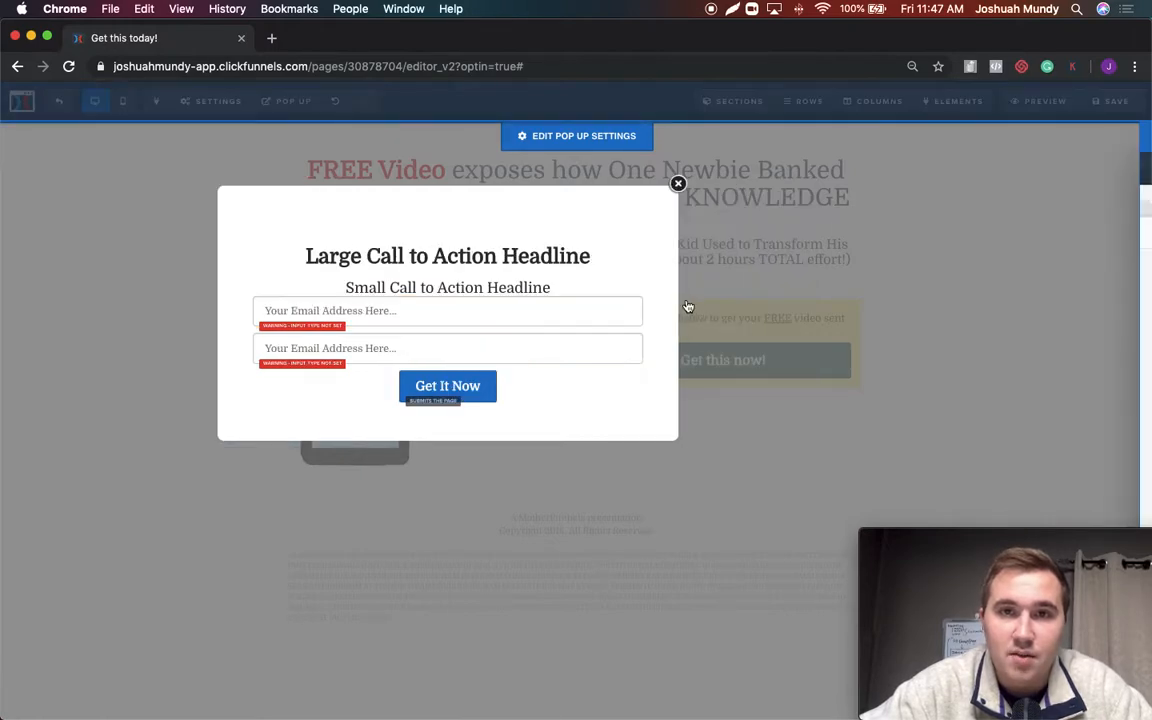
pyautogui.click(1106, 245)
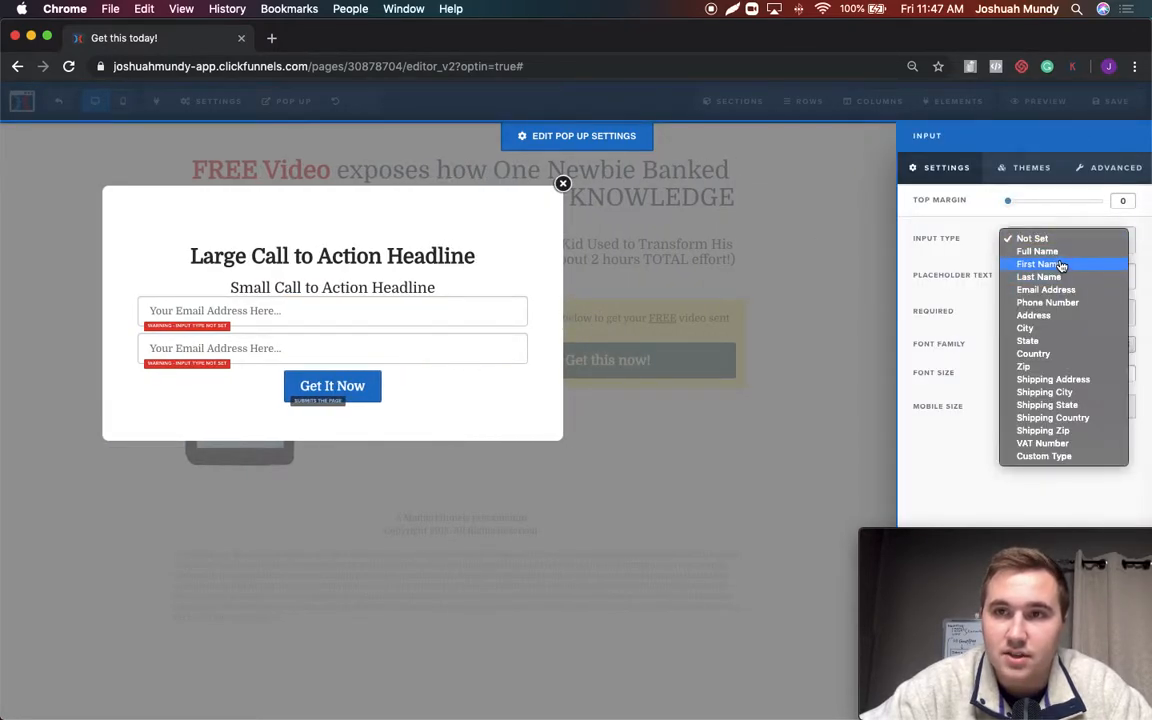
pyautogui.click(1090, 251)
pyautogui.moveTo(1112, 278); pyautogui.dragTo(1007, 278)
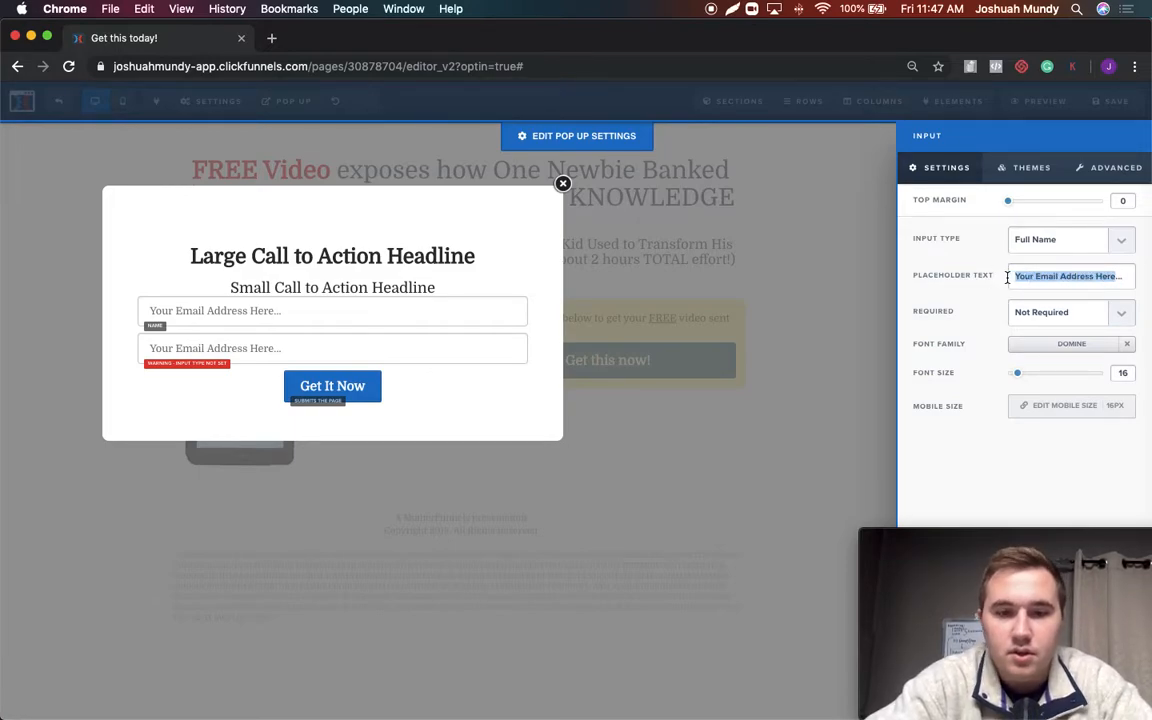
pyautogui.write('Name...')
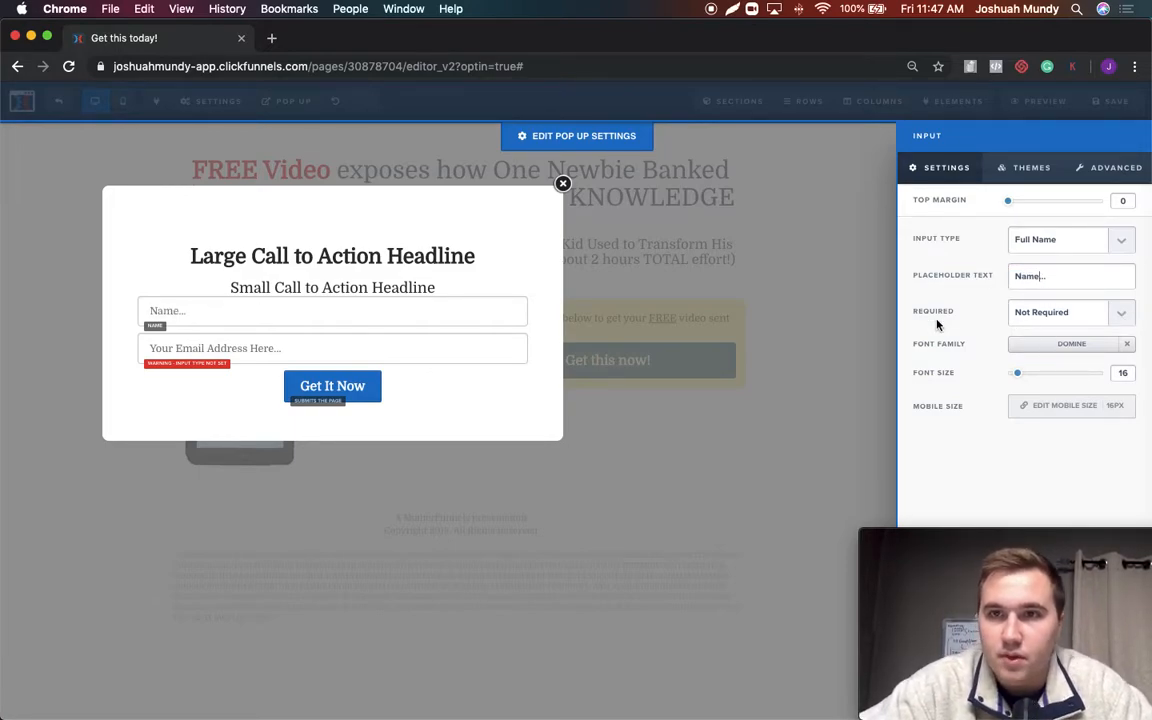
# - Make the pop-up's name input required and close the pop-up to return to the page
pyautogui.click(1051, 318)
pyautogui.click(1090, 326)
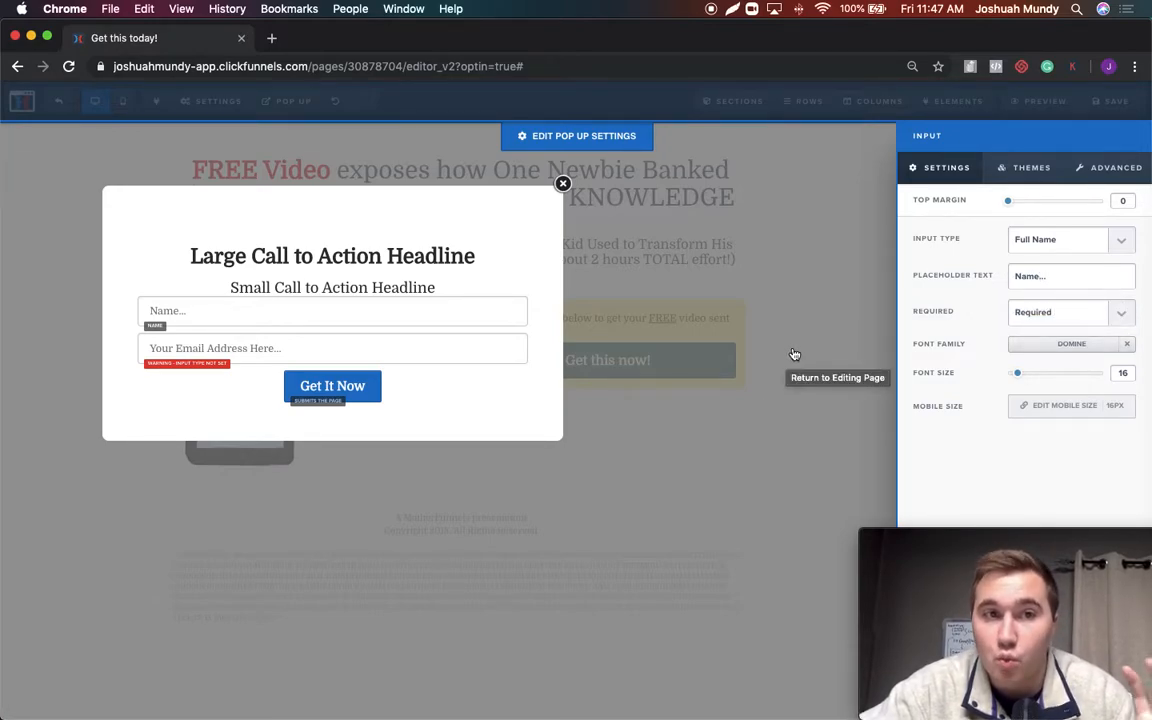
pyautogui.click(442, 347)
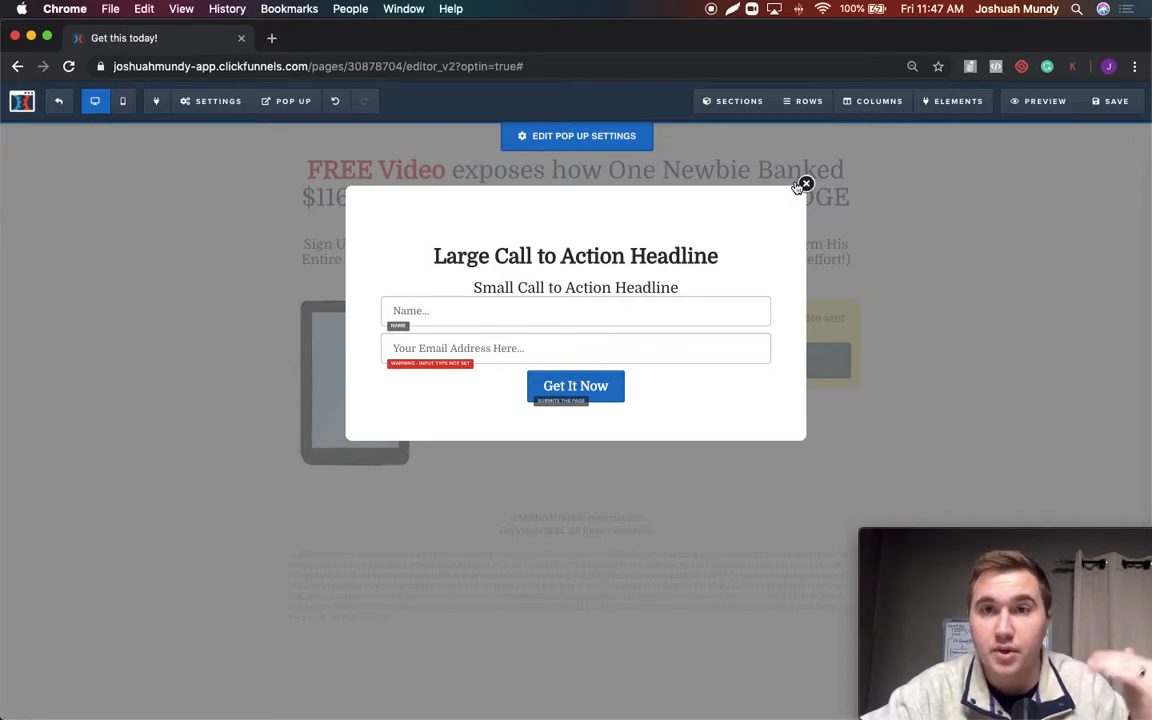
pyautogui.click(805, 184)
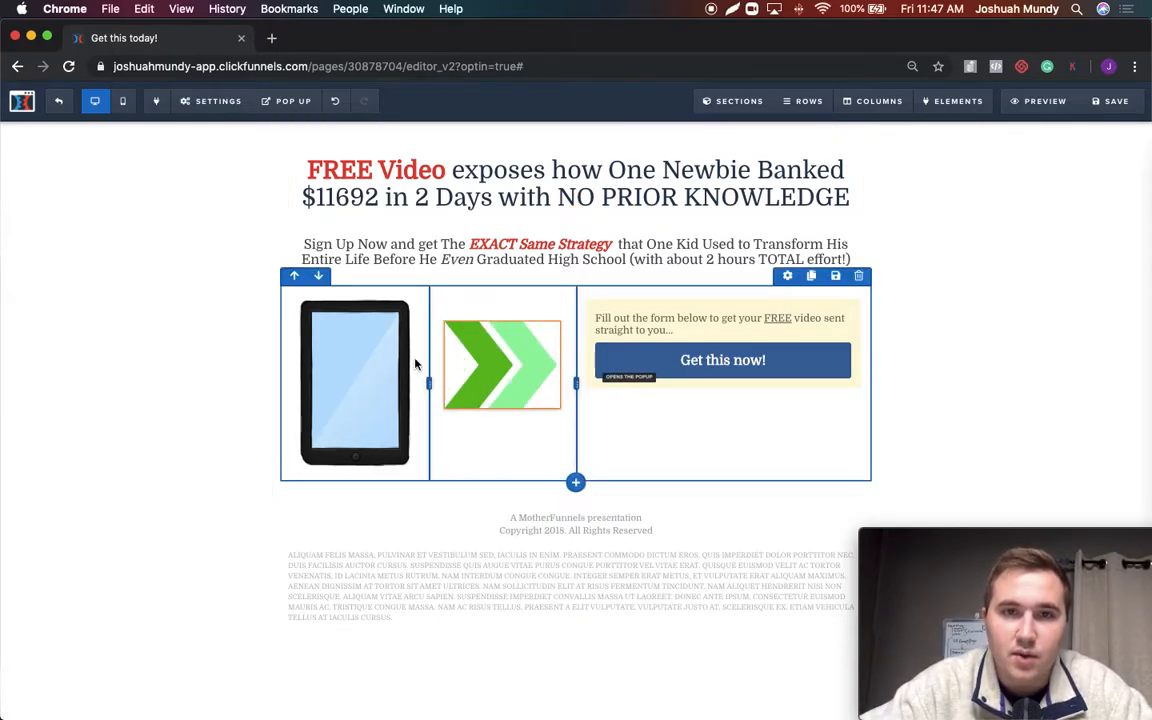
# - Replace the row holding the tablet image, green arrows and opt-in box with an empty two-column row beneath the sub-headline
pyautogui.click(860, 280)
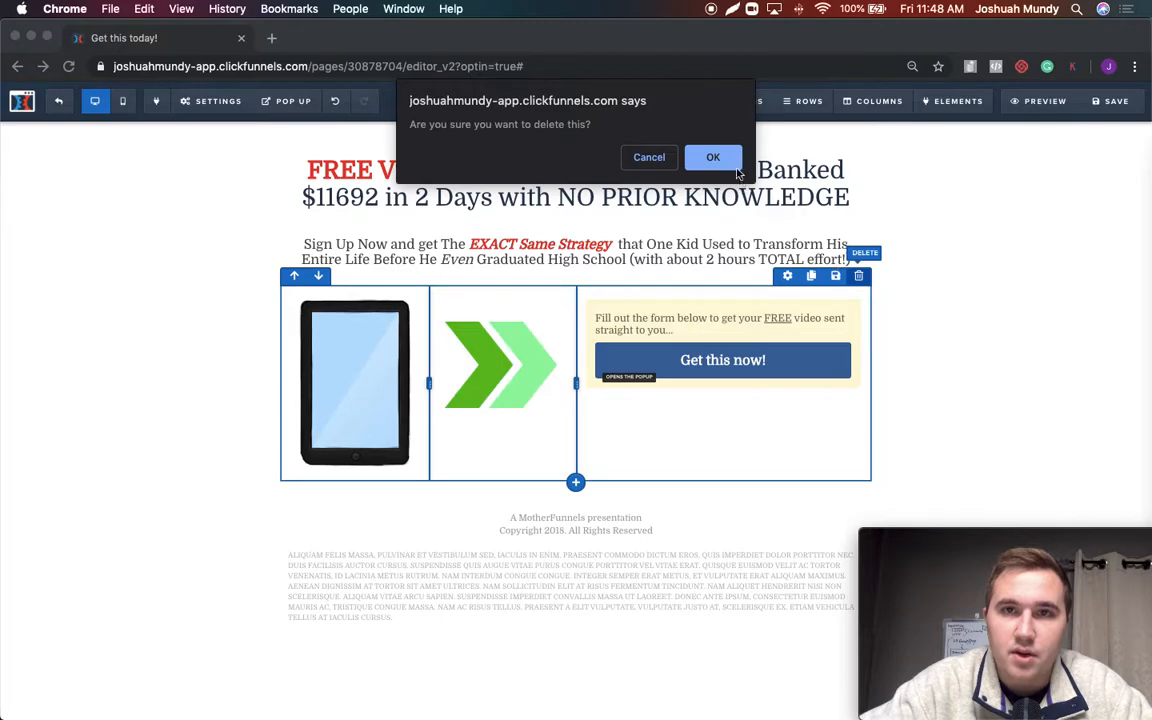
pyautogui.click(712, 153)
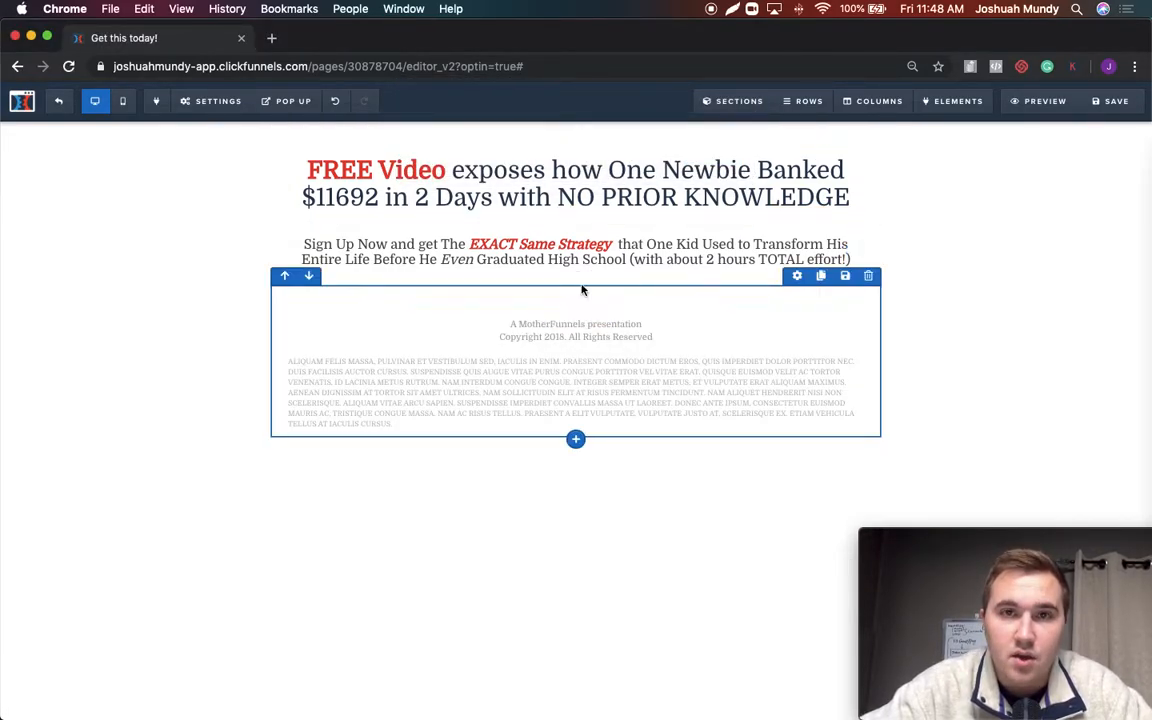
pyautogui.click(576, 310)
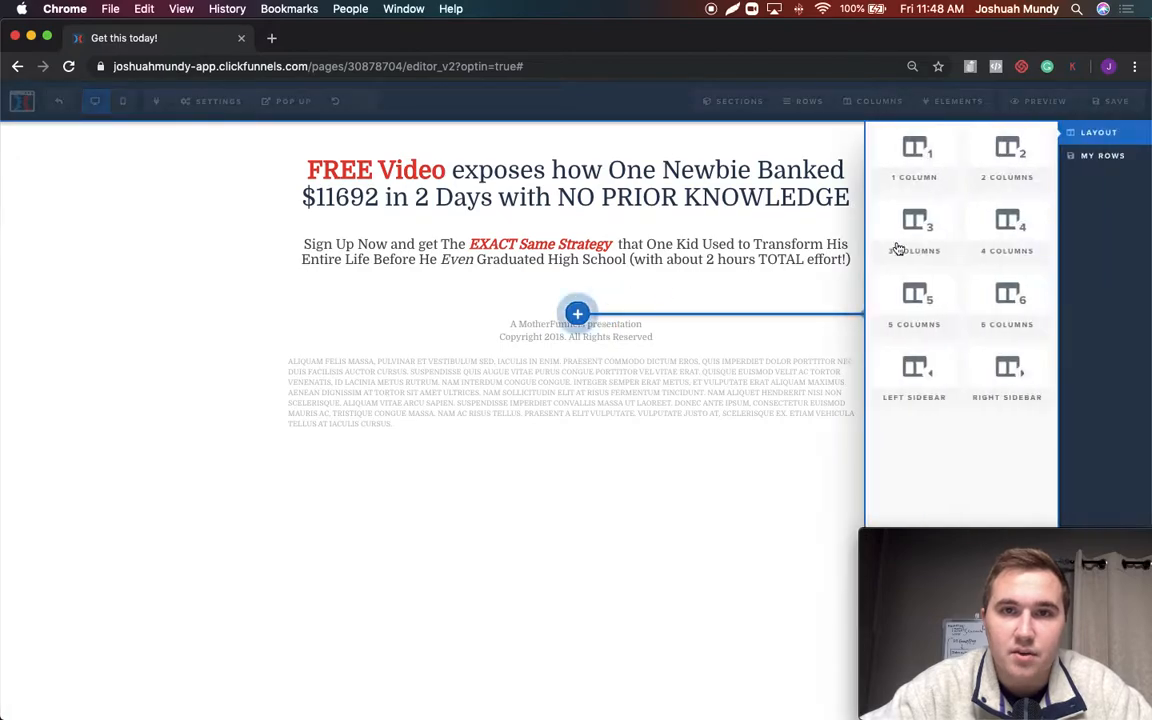
pyautogui.click(995, 168)
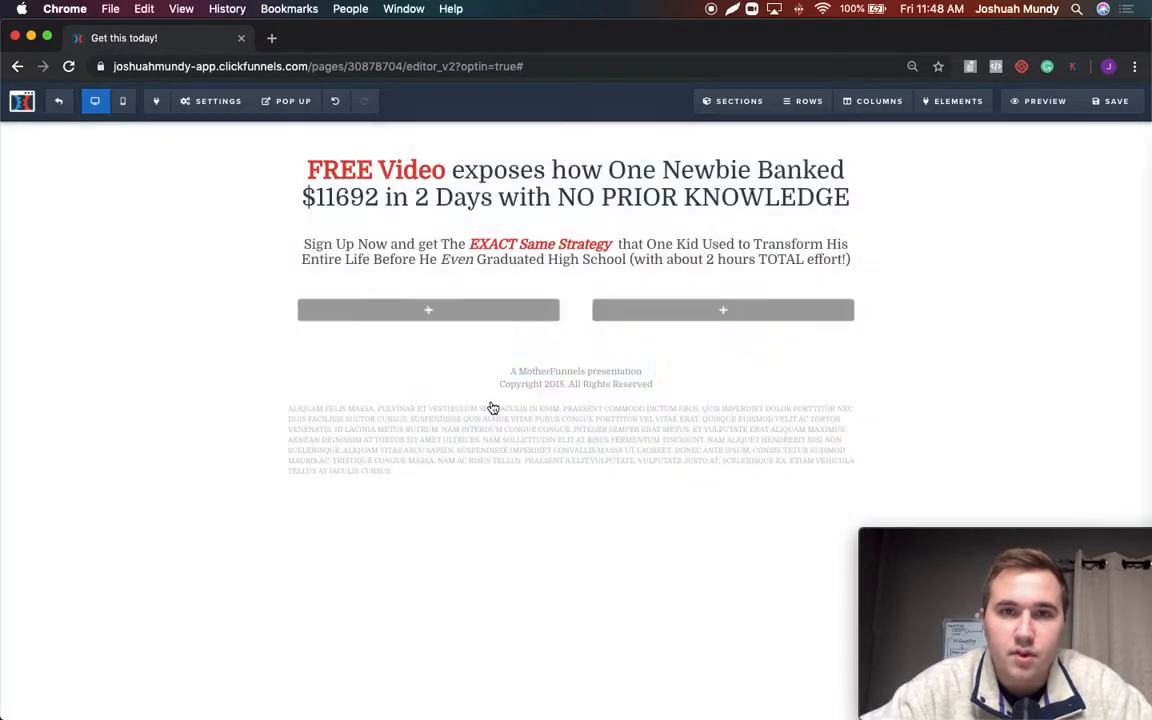
# - Add a video element to the left column of the new two-column row
pyautogui.click(427, 312)
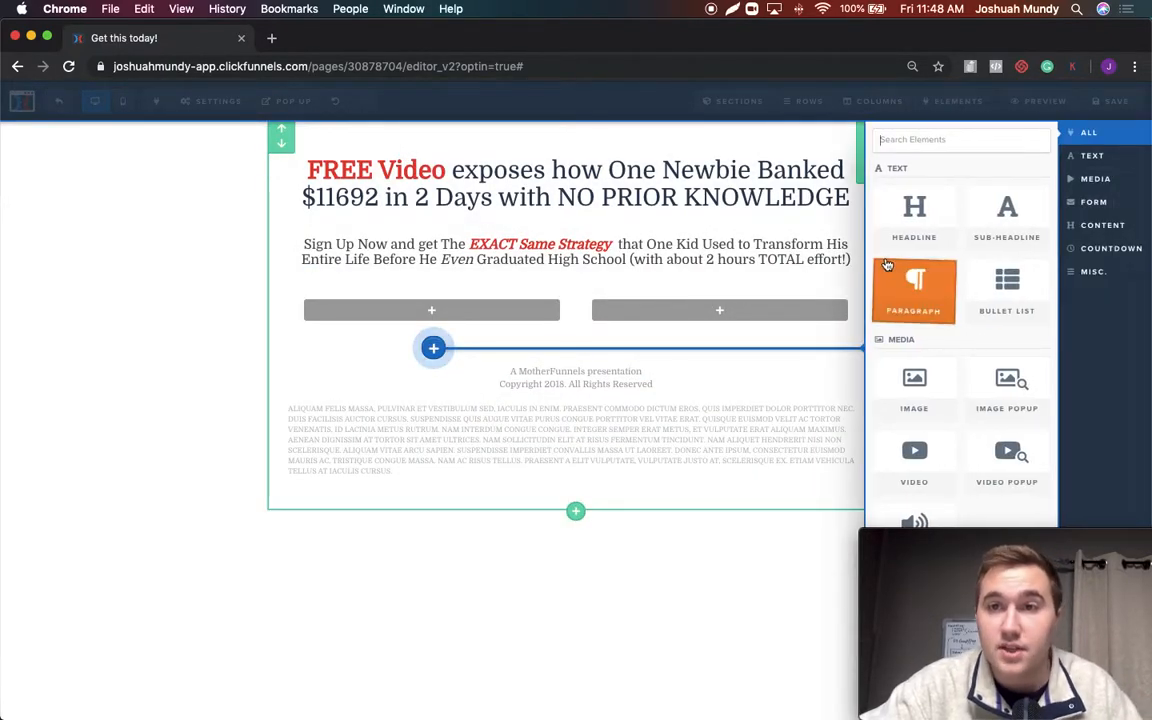
pyautogui.scroll(-1, 913, 383)
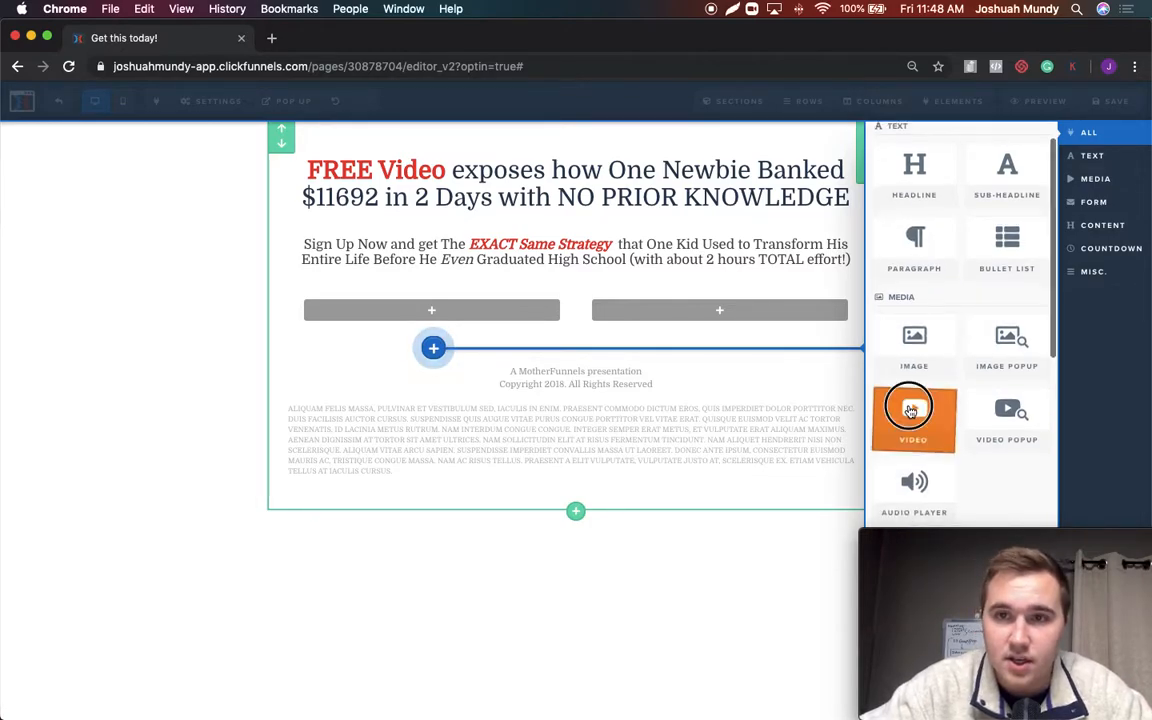
pyautogui.click(913, 404)
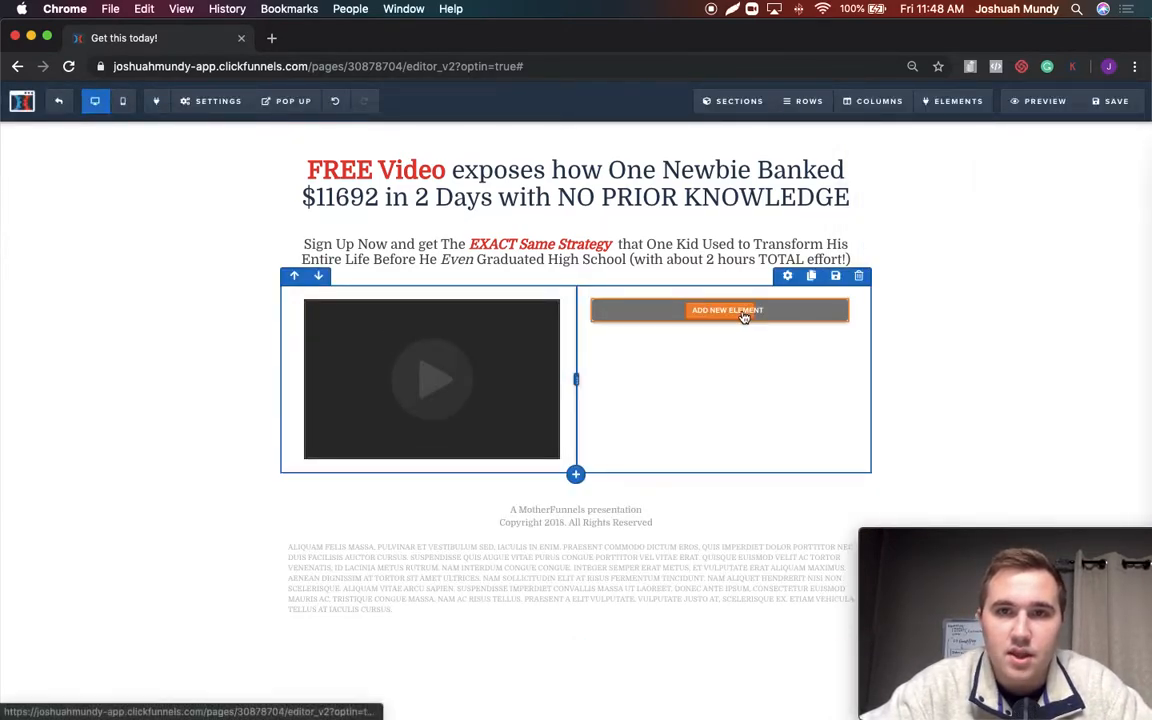
# - Add a button element to the right column beside the video, and view its settings before closing them
pyautogui.click(764, 316)
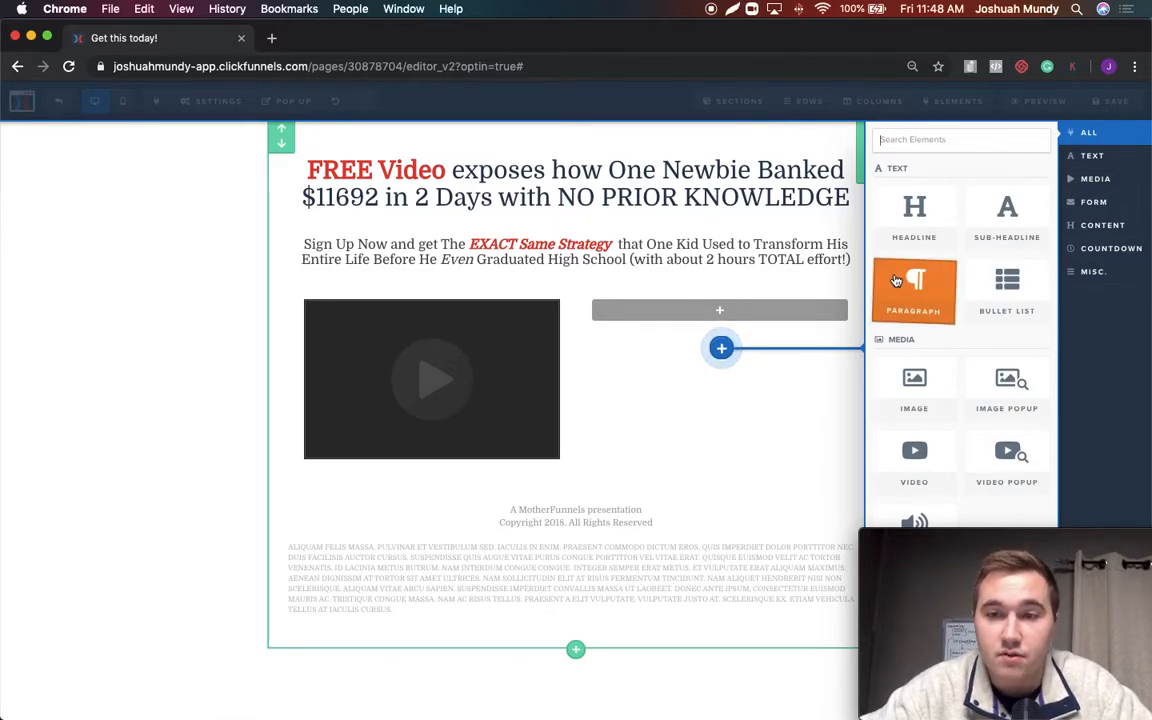
pyautogui.scroll(-2, 903, 356)
pyautogui.scroll(-5, 903, 356)
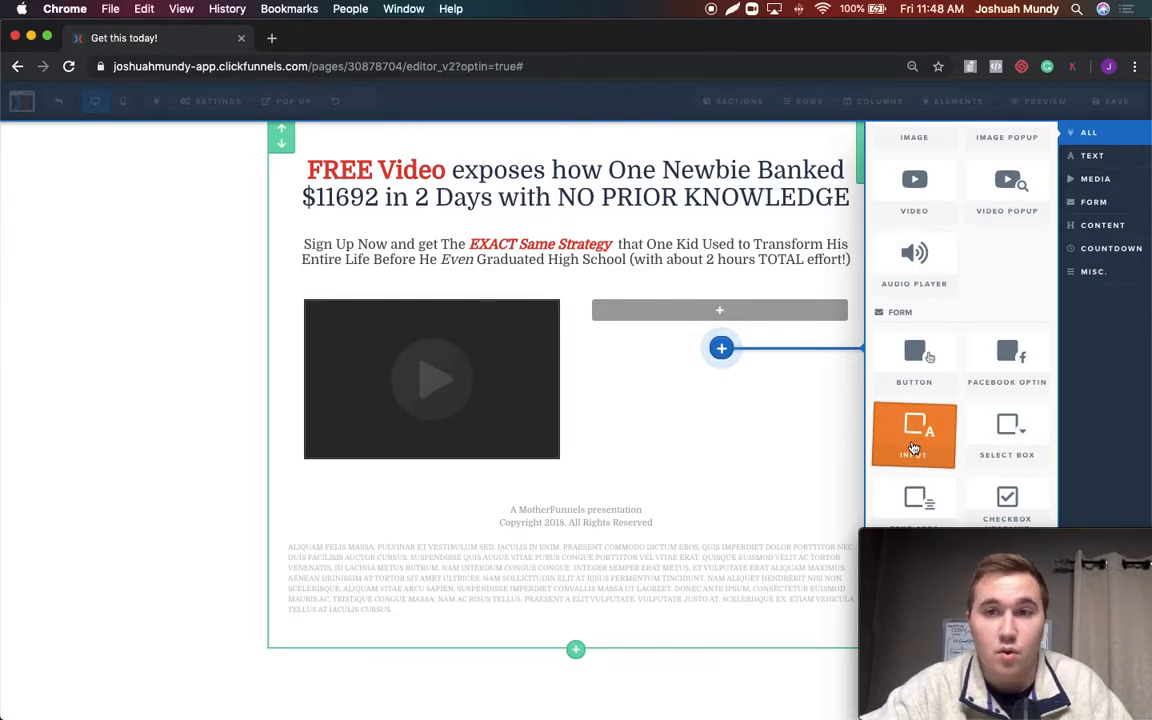
pyautogui.moveTo(909, 375); pyautogui.dragTo(689, 360)
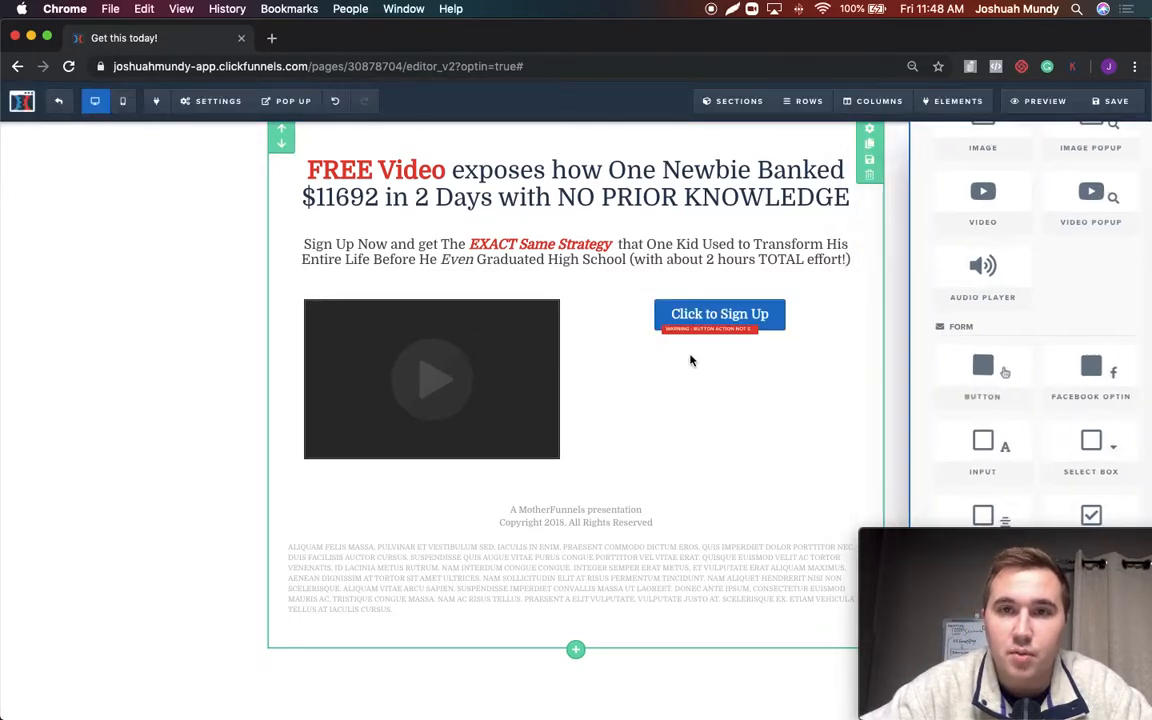
pyautogui.click(735, 316)
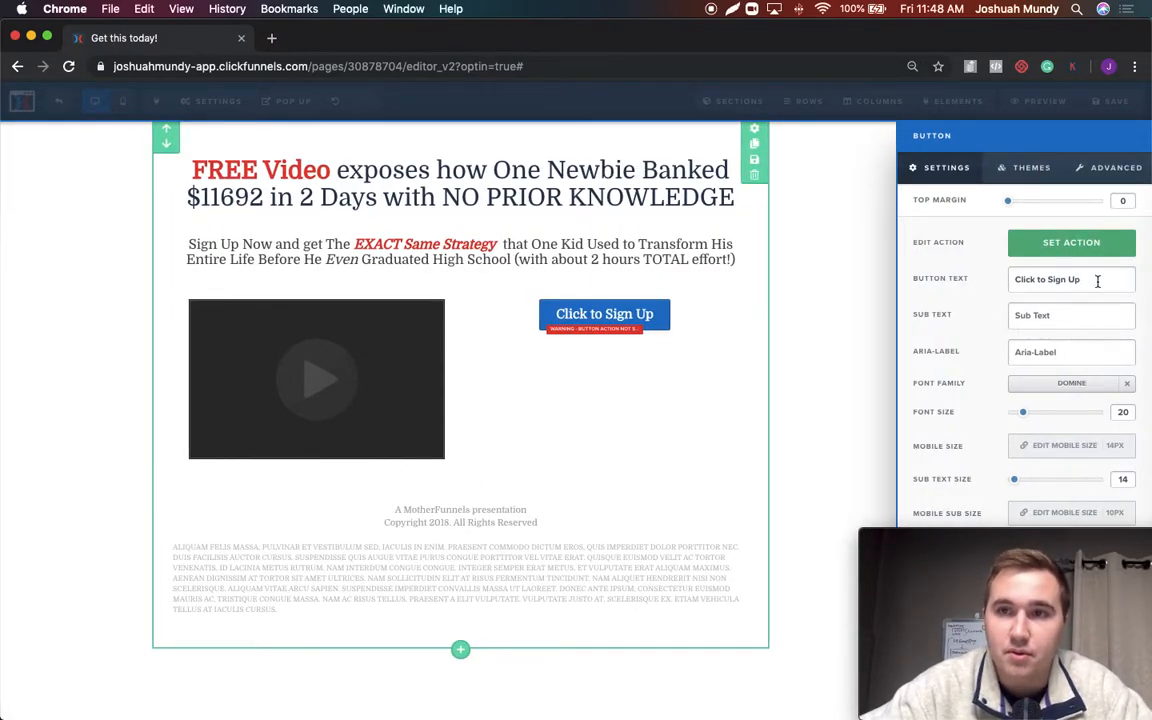
pyautogui.click(826, 334)
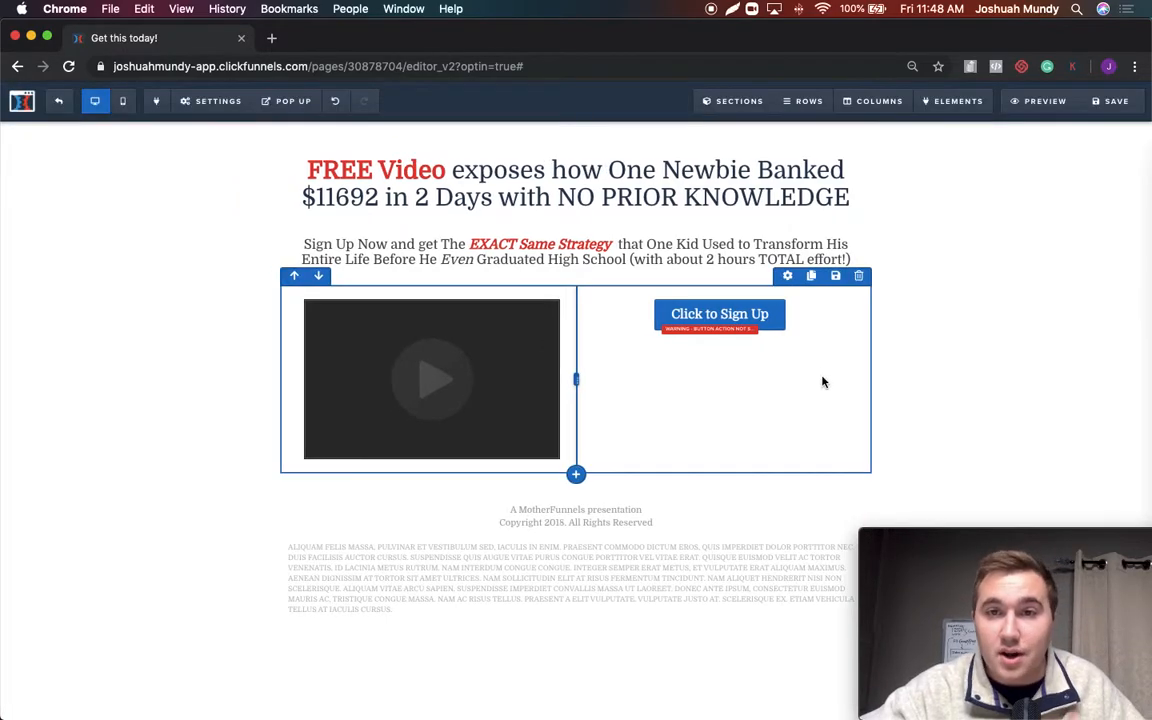